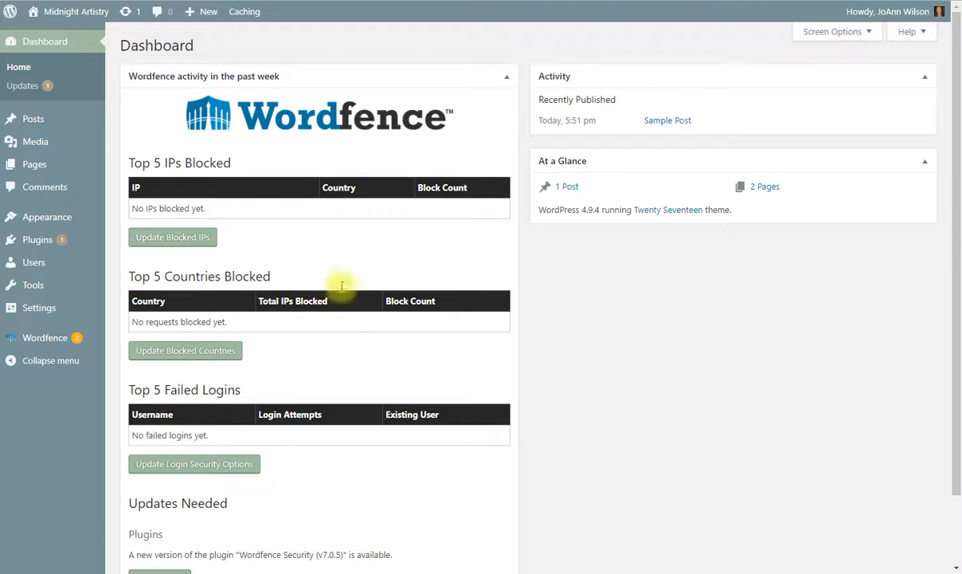
Step: Create a new page titled "Test Page" and publish it with no body content
{"action": "mouse_move", "coordinate": [32, 163]}
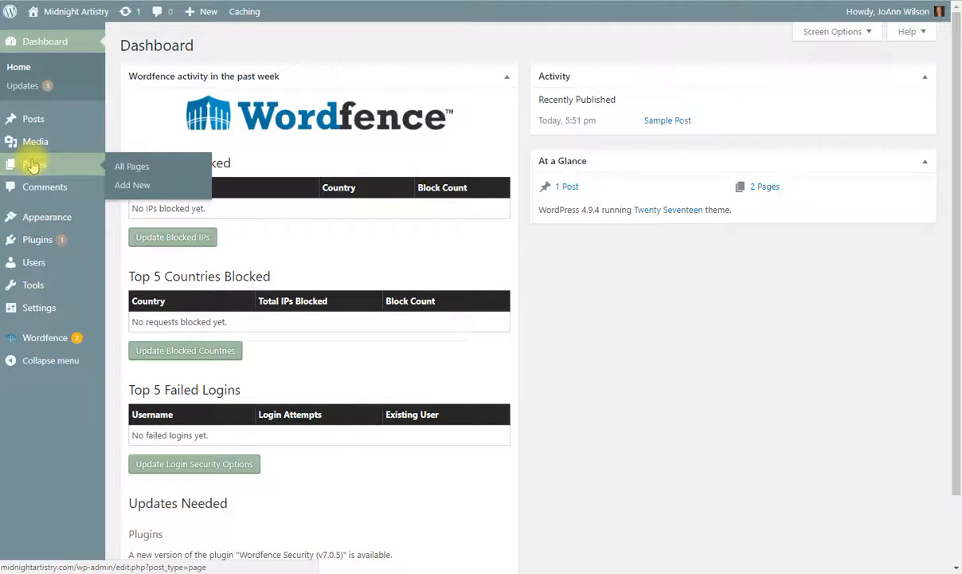
{"action": "left_click", "coordinate": [32, 164]}
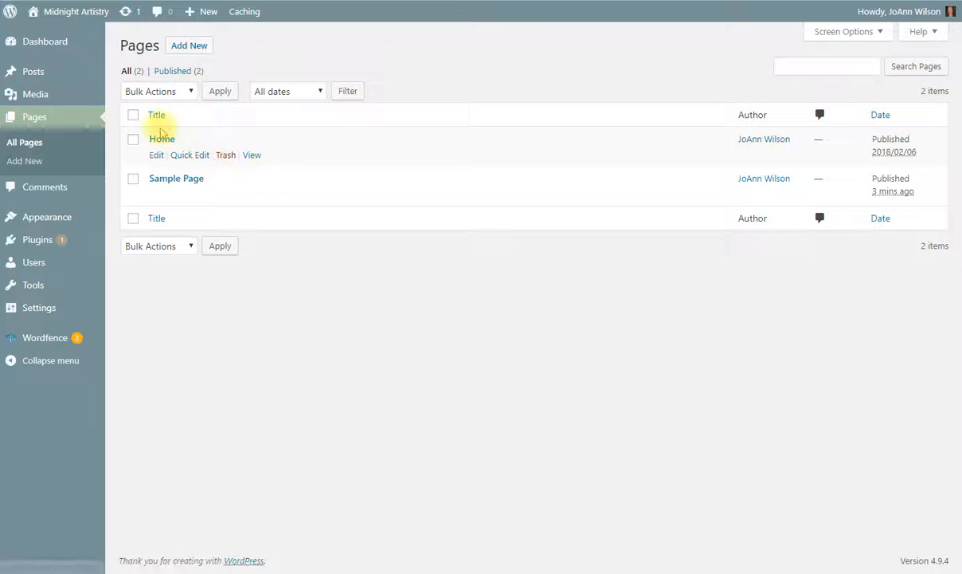
{"action": "left_click", "coordinate": [196, 48]}
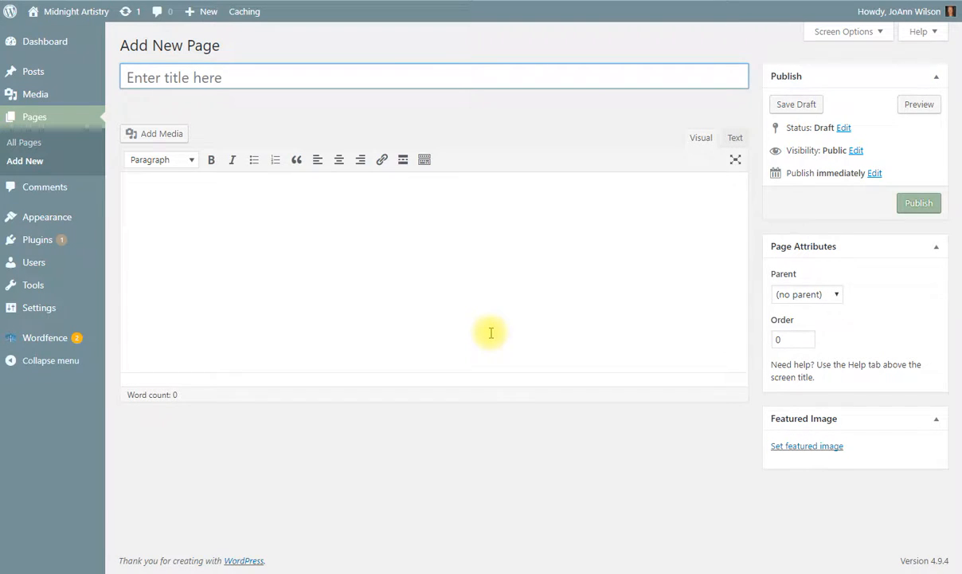
{"action": "type", "text": "Test "}
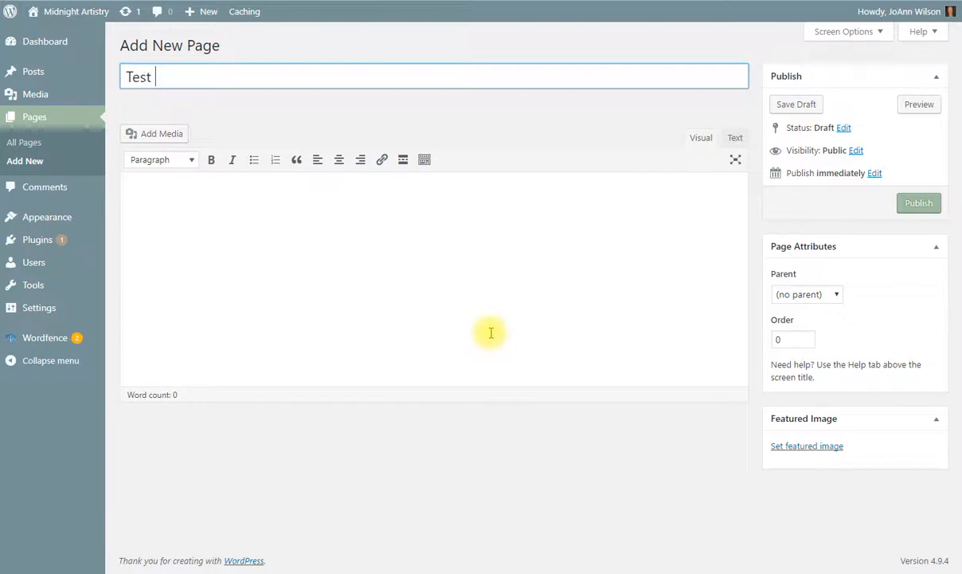
{"action": "type", "text": "Page"}
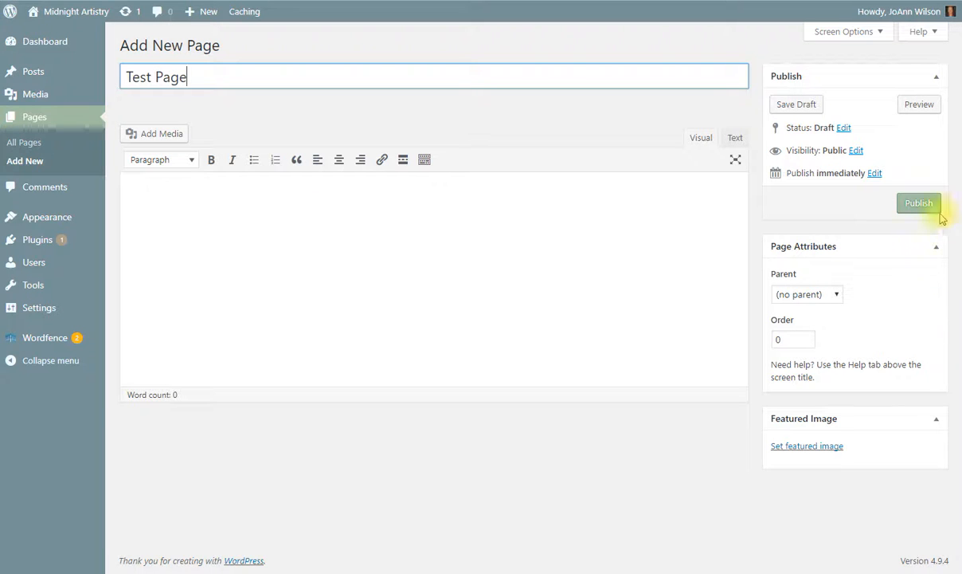
{"action": "key", "text": "Tab"}
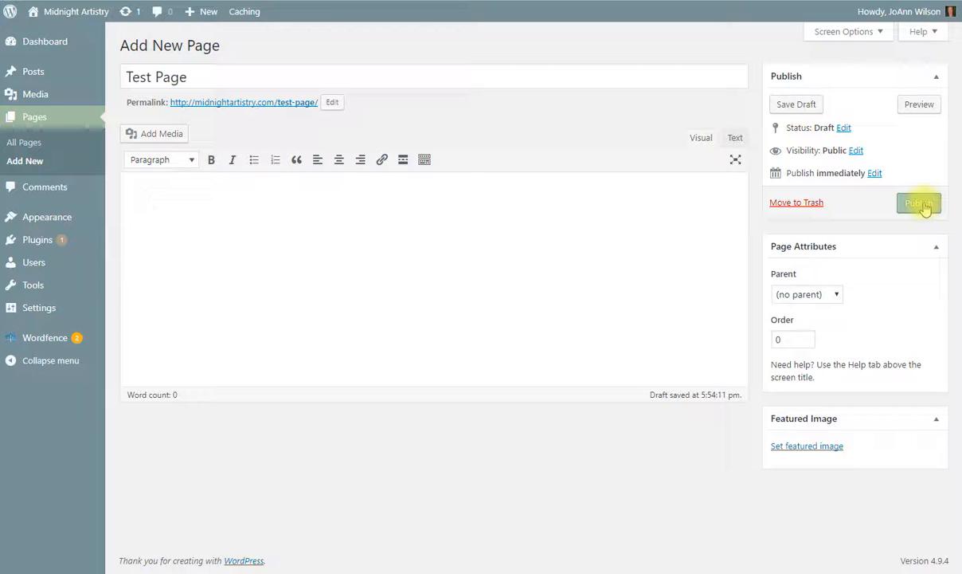
{"action": "left_click", "coordinate": [926, 209]}
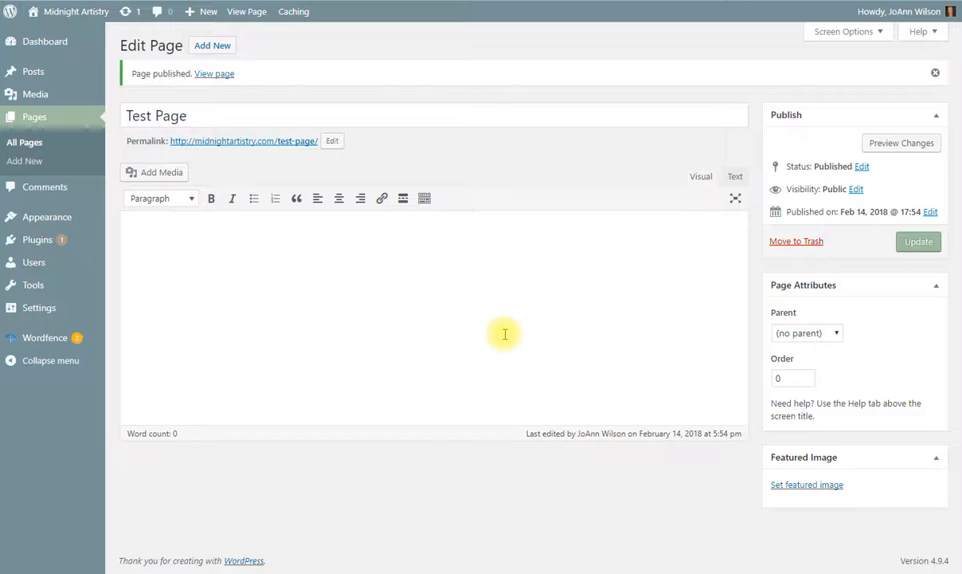
Step: Add another new page titled "My Thoughts" and publish it with an empty body
{"action": "left_click", "coordinate": [214, 48]}
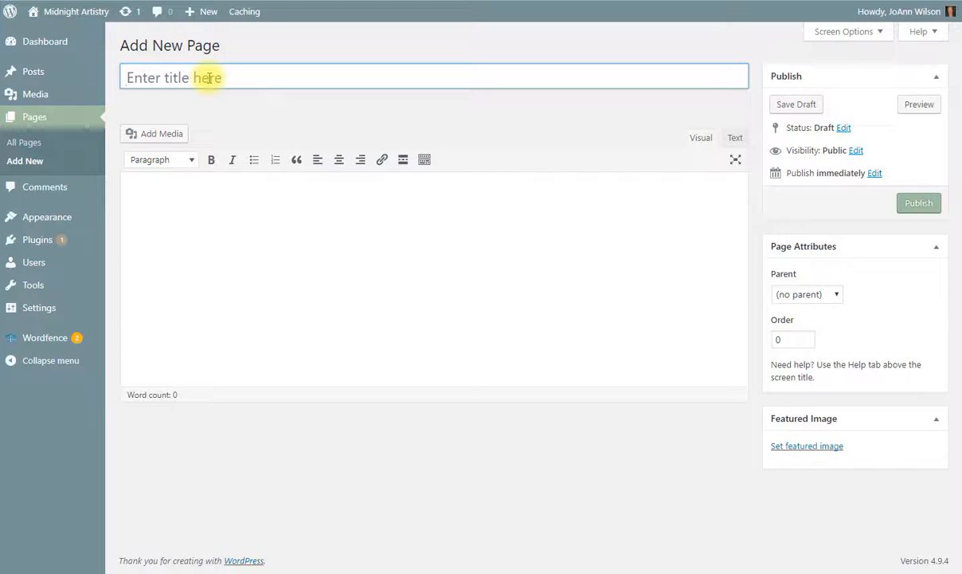
{"action": "type", "text": "M"}
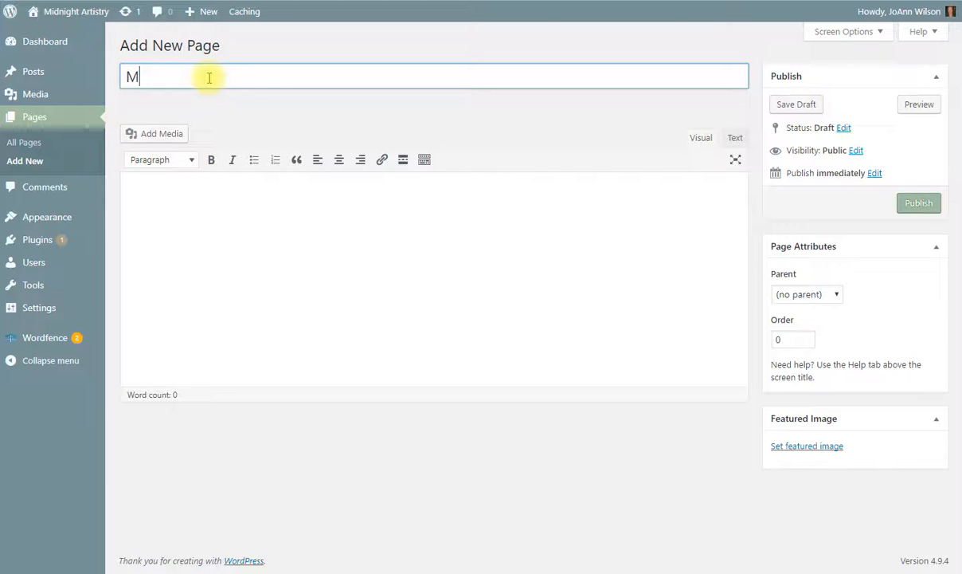
{"action": "type", "text": "y Thoughts"}
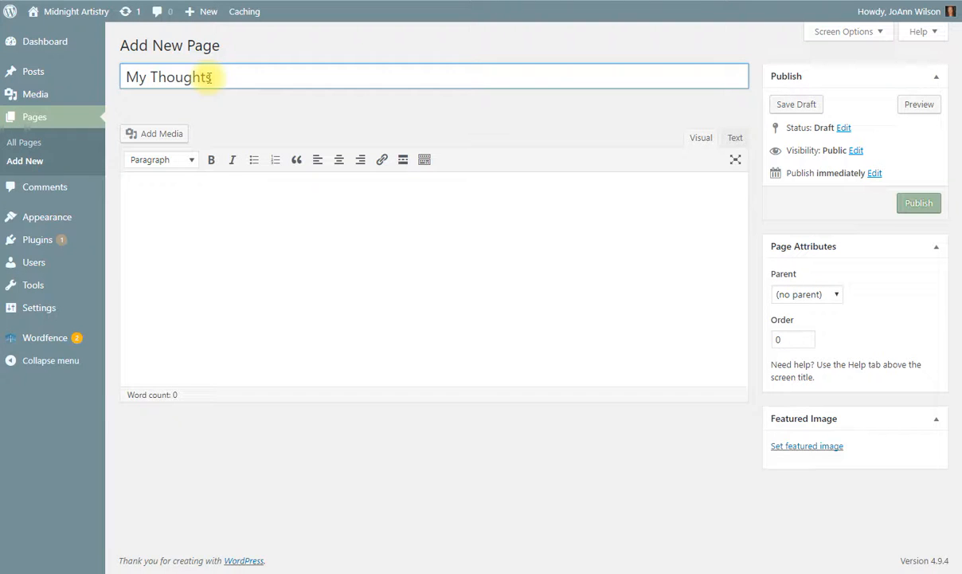
{"action": "left_click", "coordinate": [244, 220]}
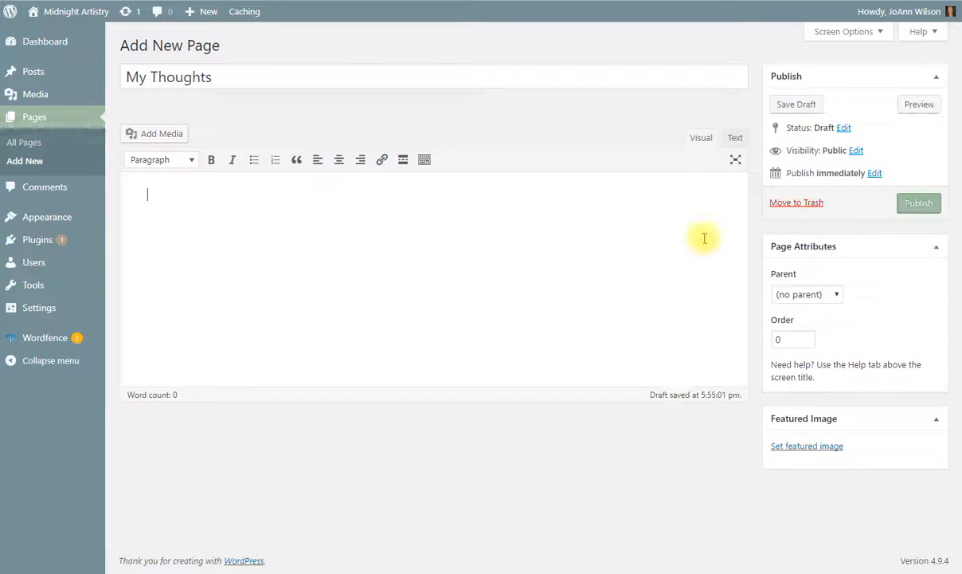
{"action": "left_click", "coordinate": [913, 204]}
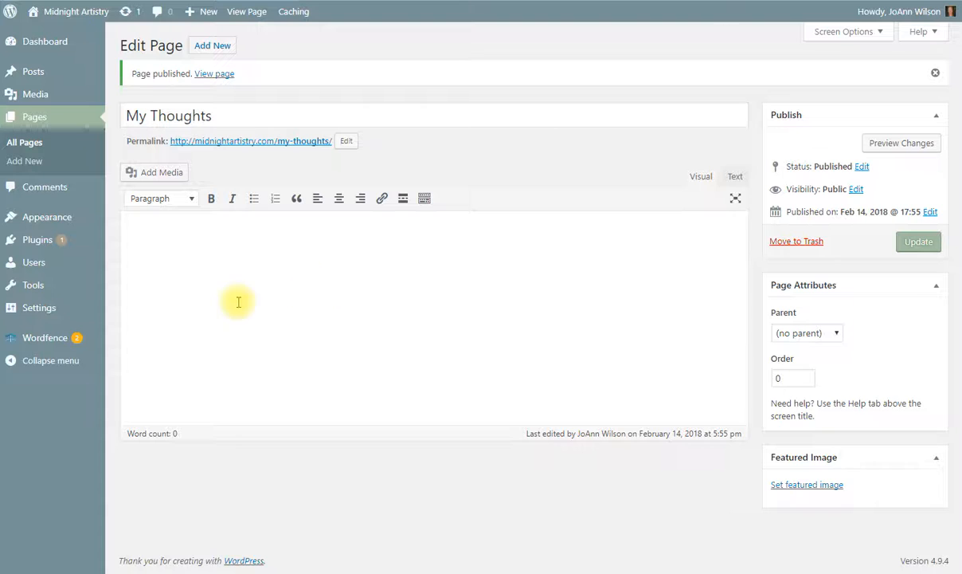
Step: In the reading settings, make the homepage a static page, with Home as the homepage and My Thoughts as the posts page
{"action": "mouse_move", "coordinate": [14, 308]}
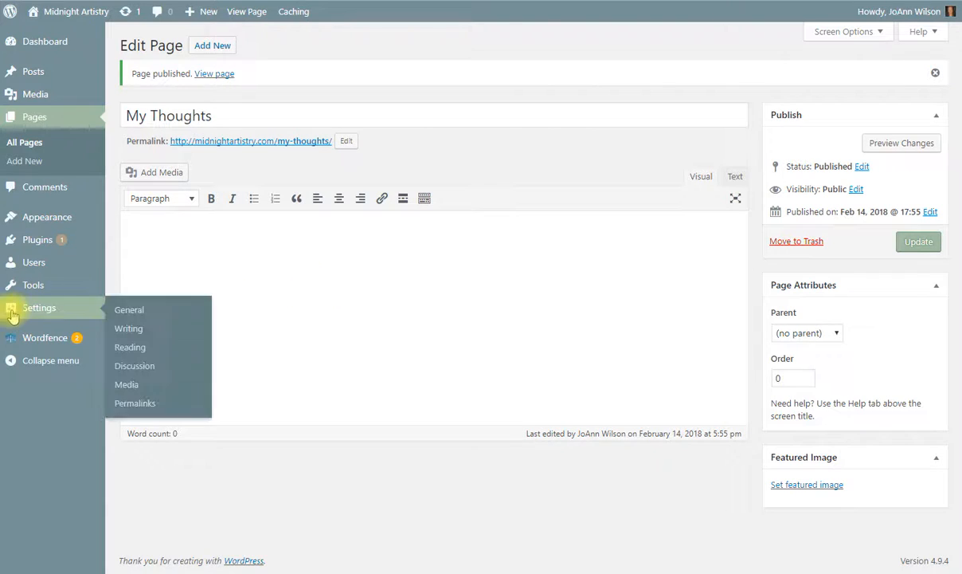
{"action": "left_click", "coordinate": [131, 346]}
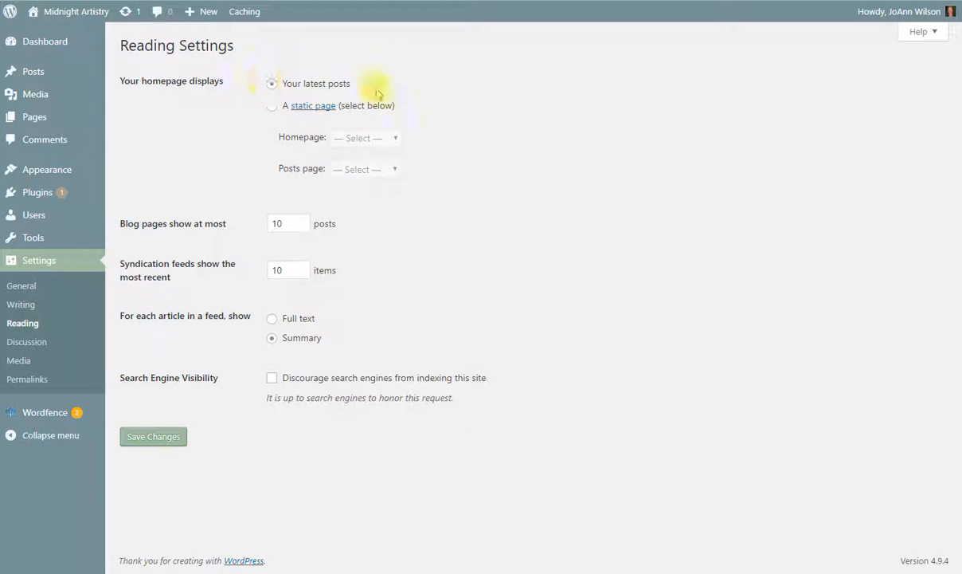
{"action": "left_click", "coordinate": [272, 112]}
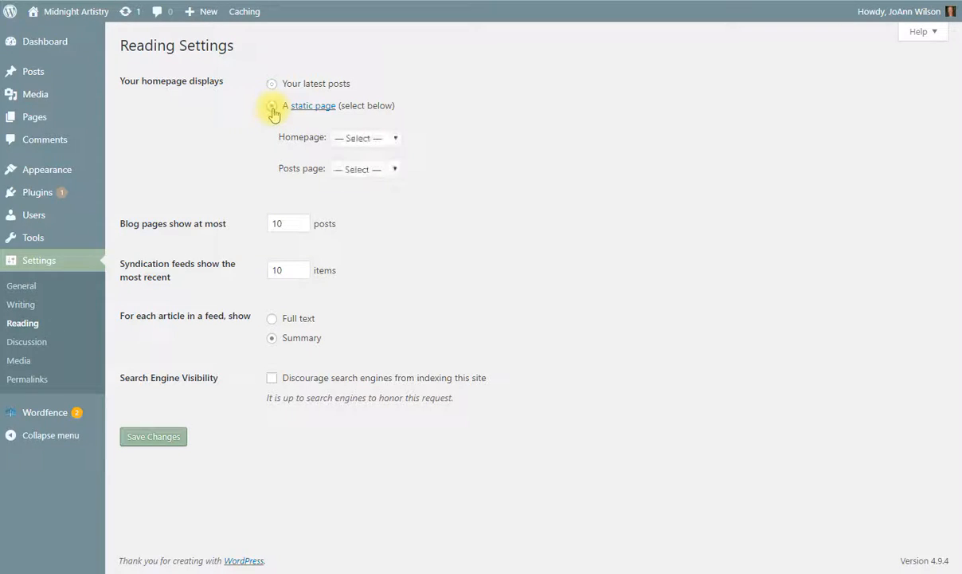
{"action": "left_click", "coordinate": [369, 137]}
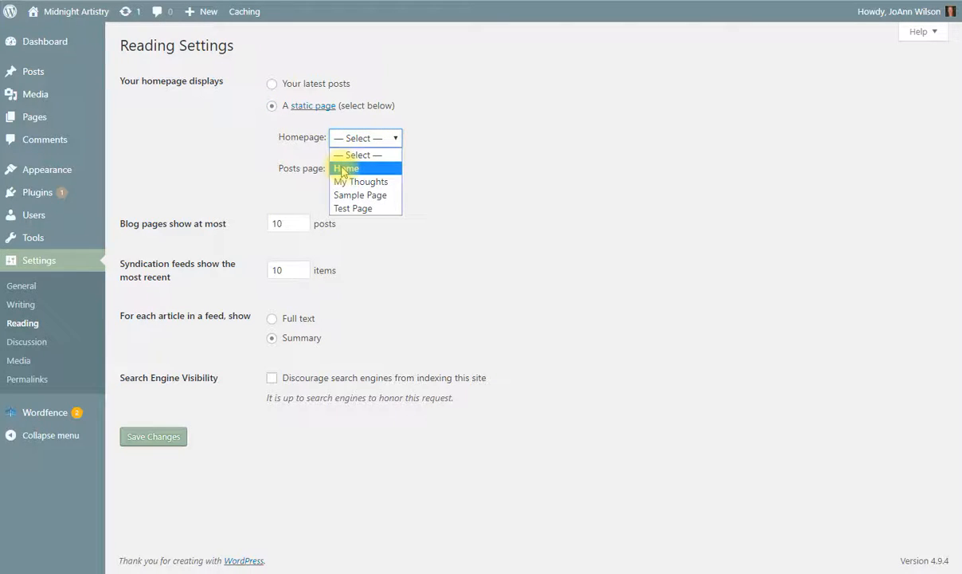
{"action": "left_click", "coordinate": [344, 168]}
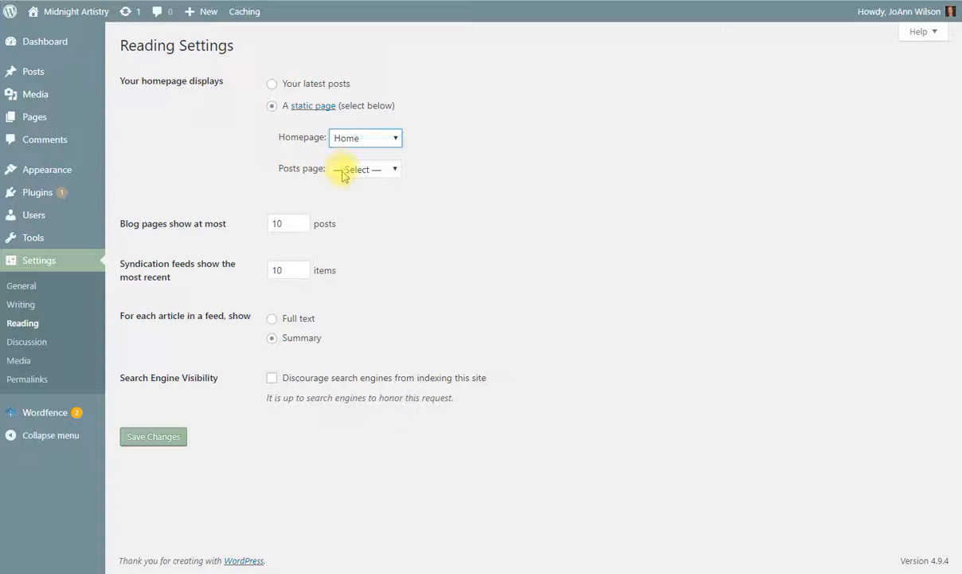
{"action": "left_click", "coordinate": [355, 171]}
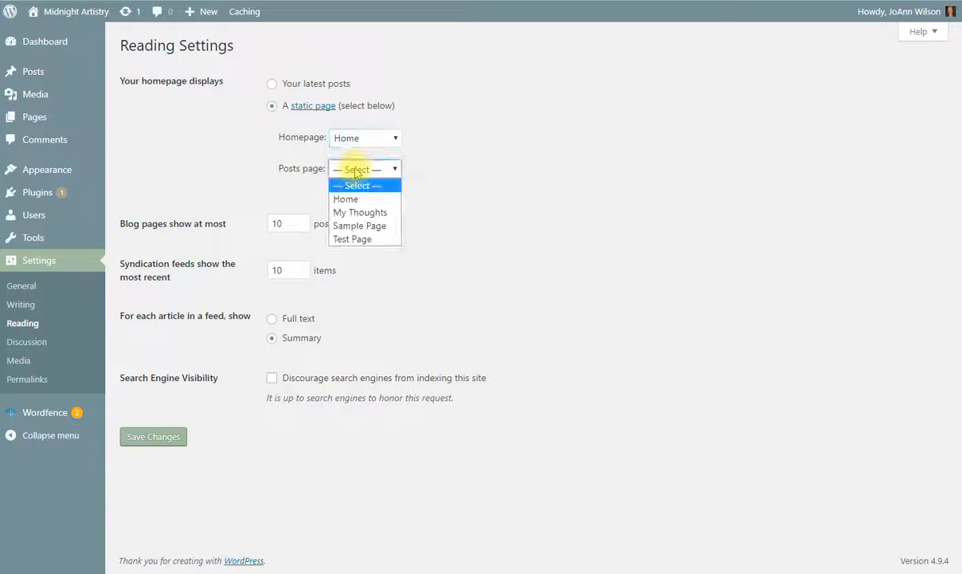
{"action": "left_click", "coordinate": [361, 213]}
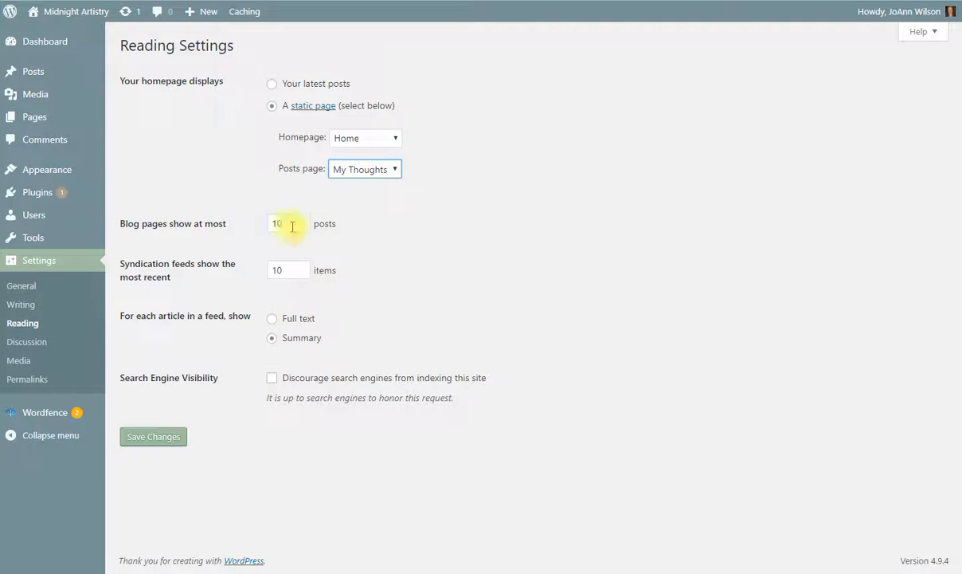
Step: Limit blog pages to 5 posts and syndication feeds to 5 items, and save the reading settings
{"action": "left_click_drag", "start_coordinate": [284, 223], "coordinate": [268, 223]}
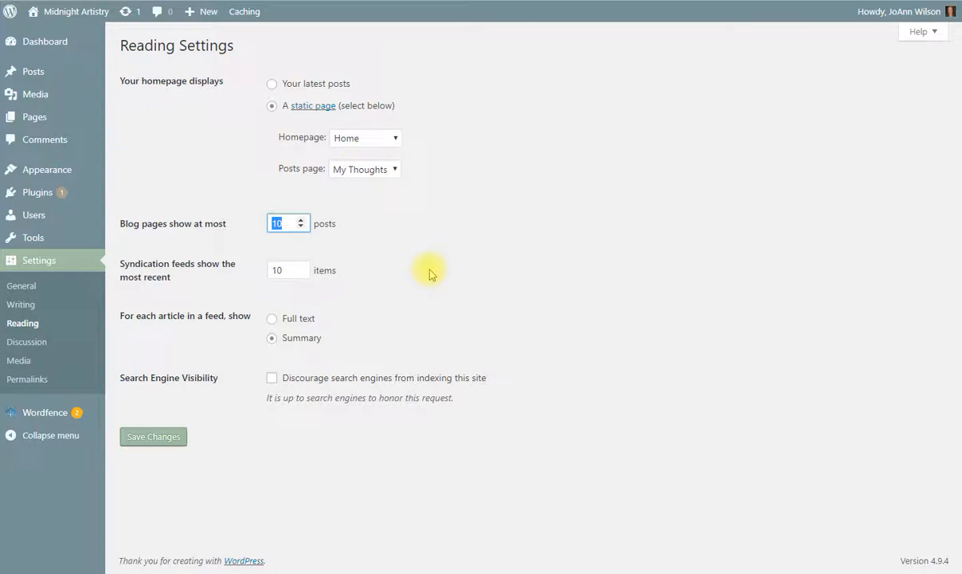
{"action": "type", "text": "5"}
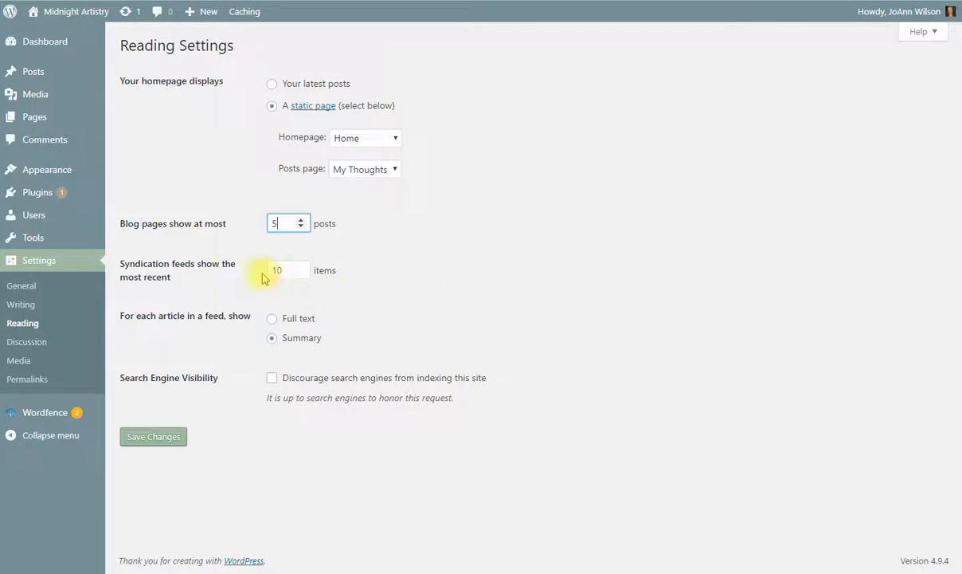
{"action": "left_click_drag", "start_coordinate": [284, 270], "coordinate": [267, 272]}
{"action": "type", "text": "5"}
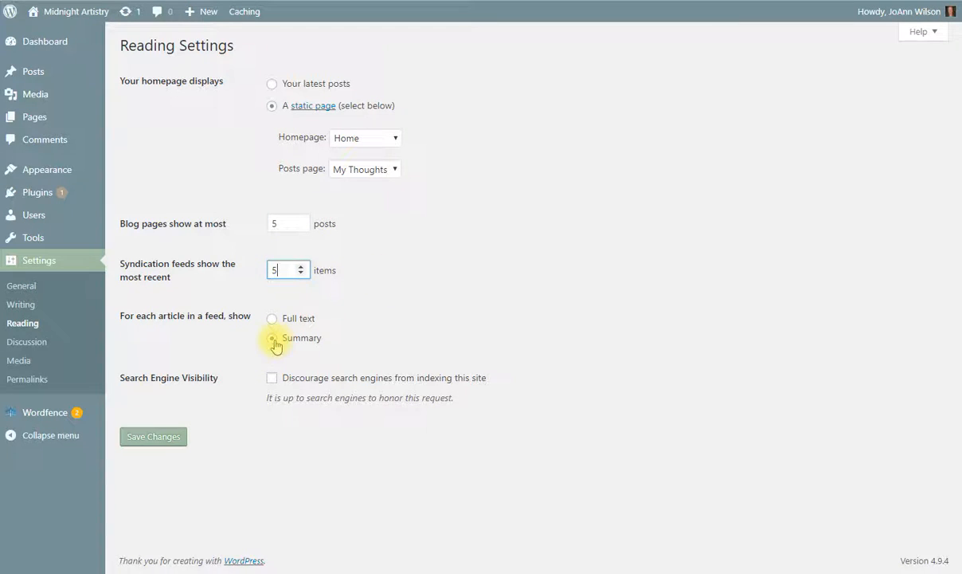
{"action": "left_click", "coordinate": [156, 438]}
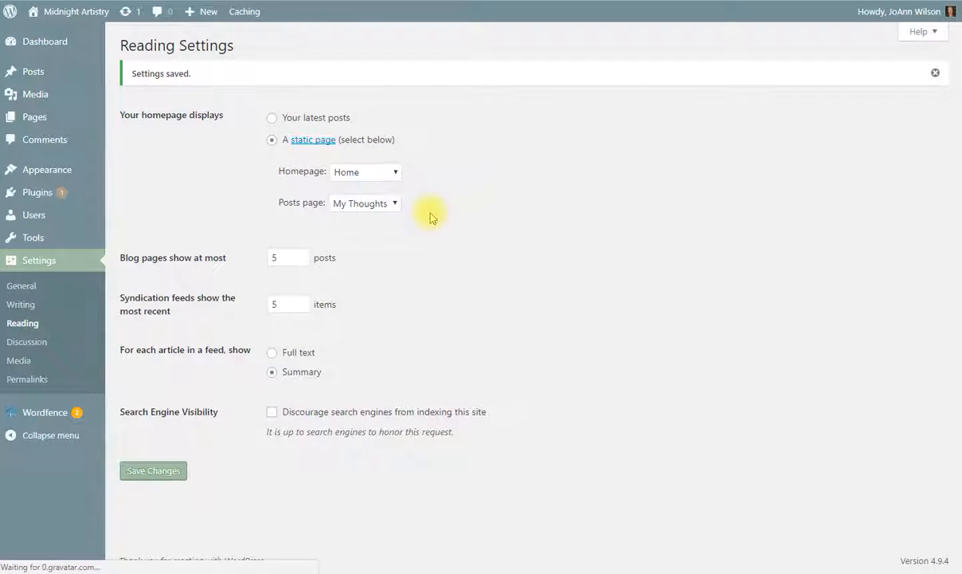
Step: Open the live site in a new browser tab and examine its front page down to the footer
{"action": "mouse_move", "coordinate": [44, 14]}
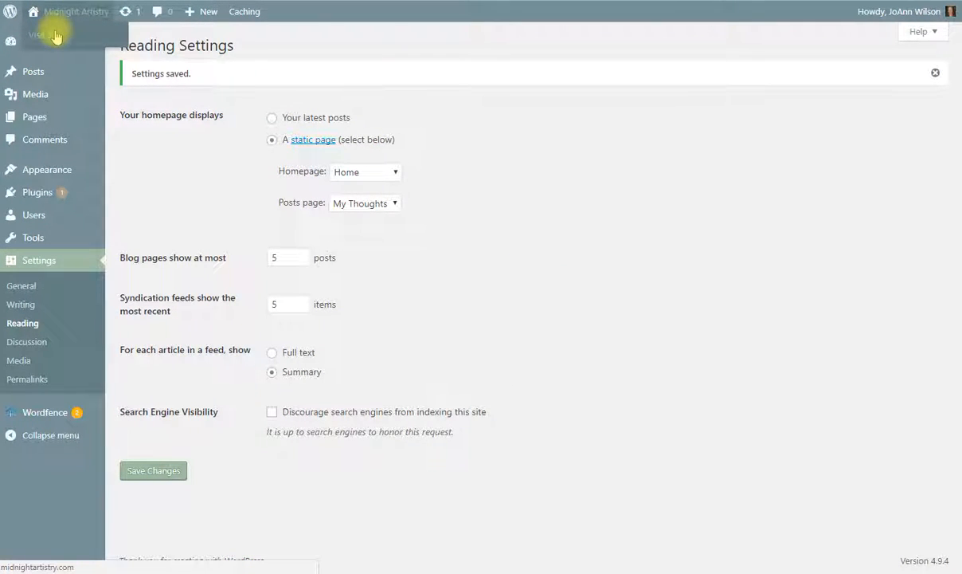
{"action": "right_click", "coordinate": [57, 36]}
{"action": "left_click", "coordinate": [77, 37]}
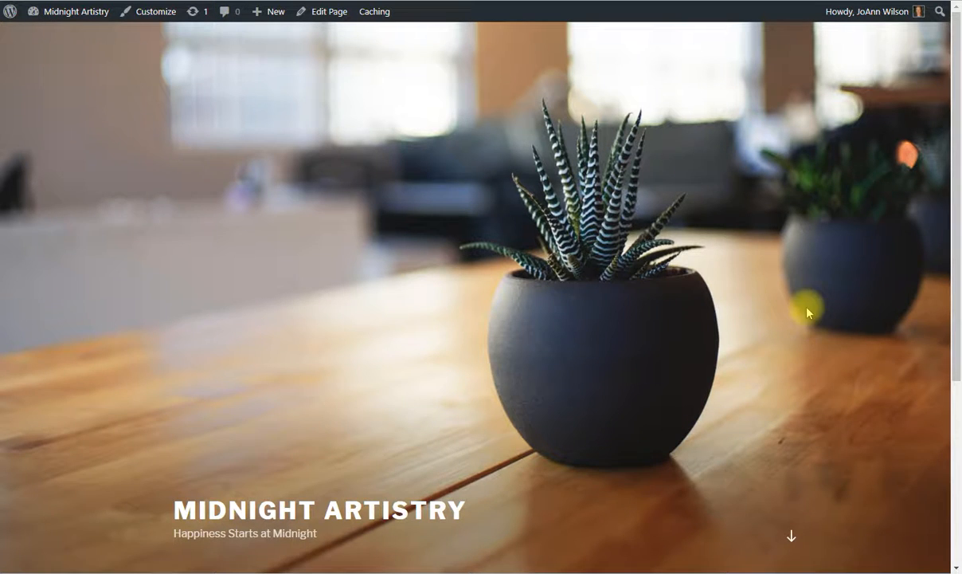
{"action": "scroll", "coordinate": [415, 306], "scroll_direction": "down", "scroll_amount": 5}
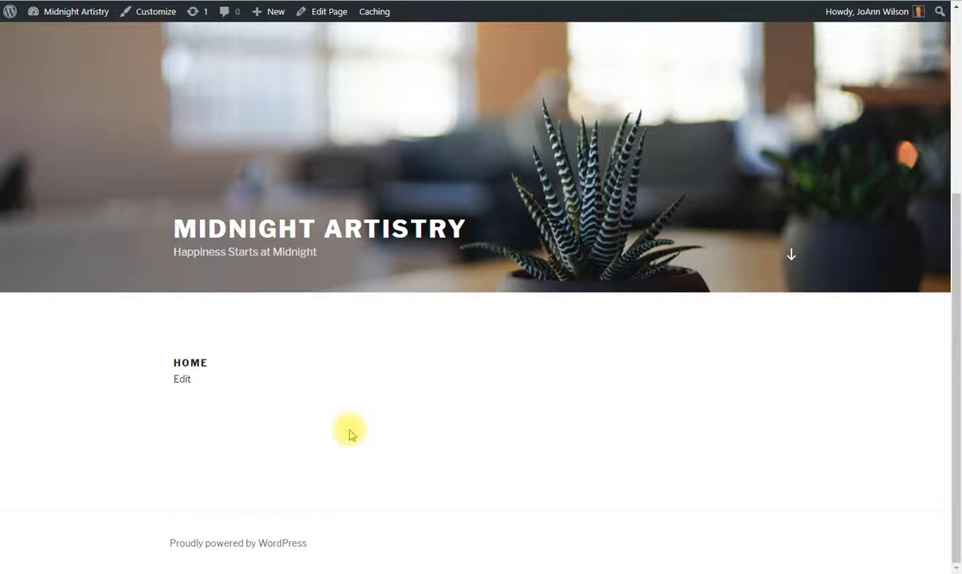
{"action": "scroll", "coordinate": [351, 434], "scroll_direction": "up", "scroll_amount": 5}
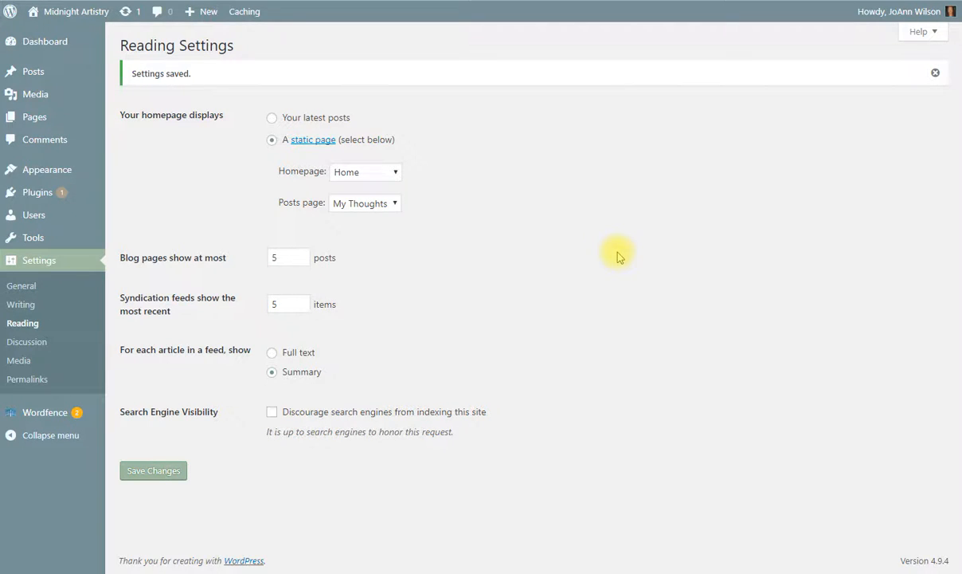
Step: Create a navigation menu named "Main Menu" and choose Top Menu as its display location
{"action": "mouse_move", "coordinate": [24, 166]}
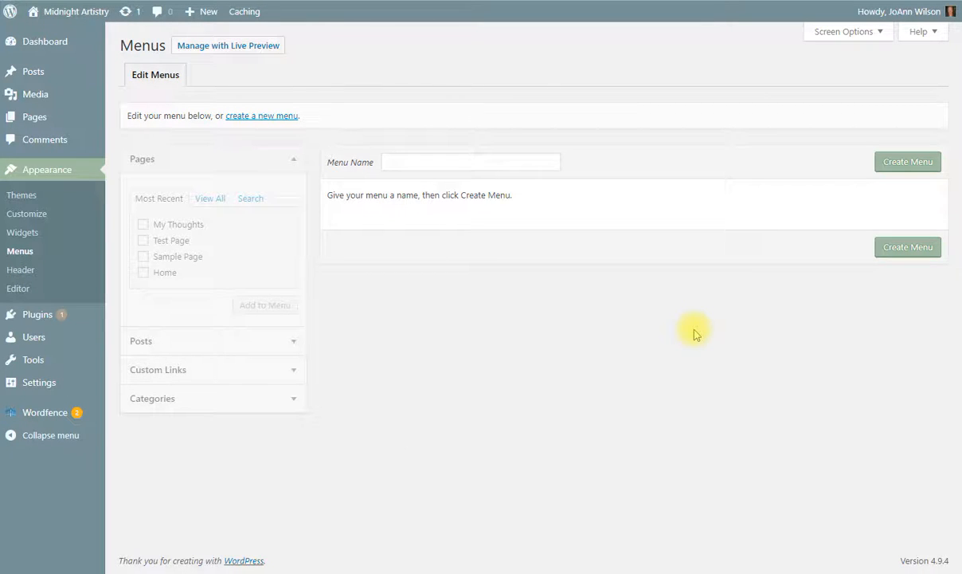
{"action": "left_click", "coordinate": [418, 162]}
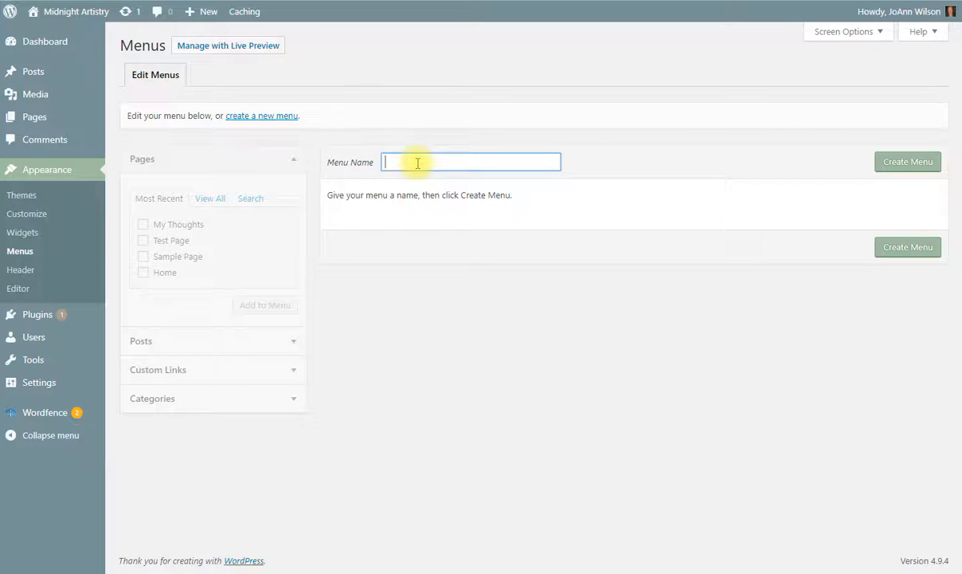
{"action": "type", "text": "Main"}
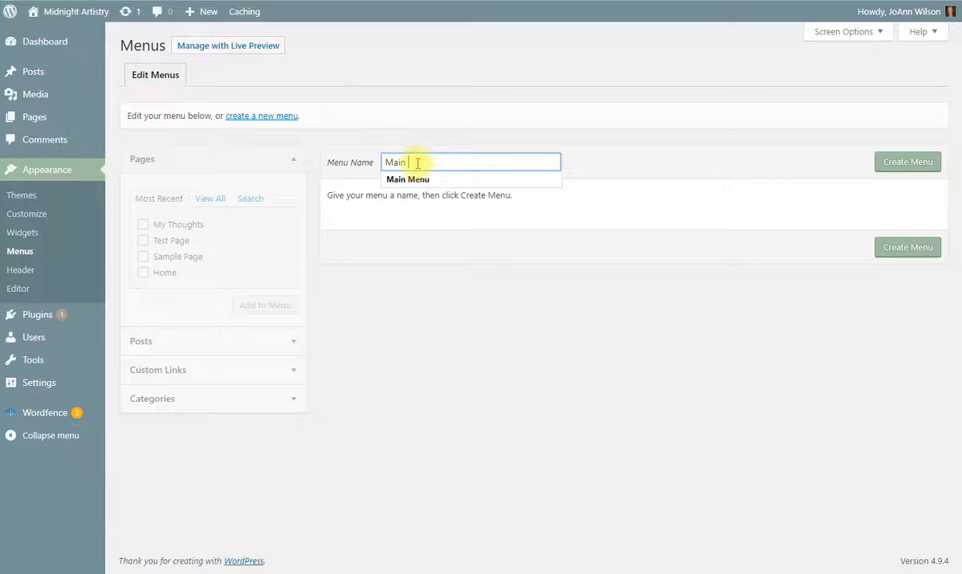
{"action": "key", "text": "Down"}
{"action": "key", "text": "Tab"}
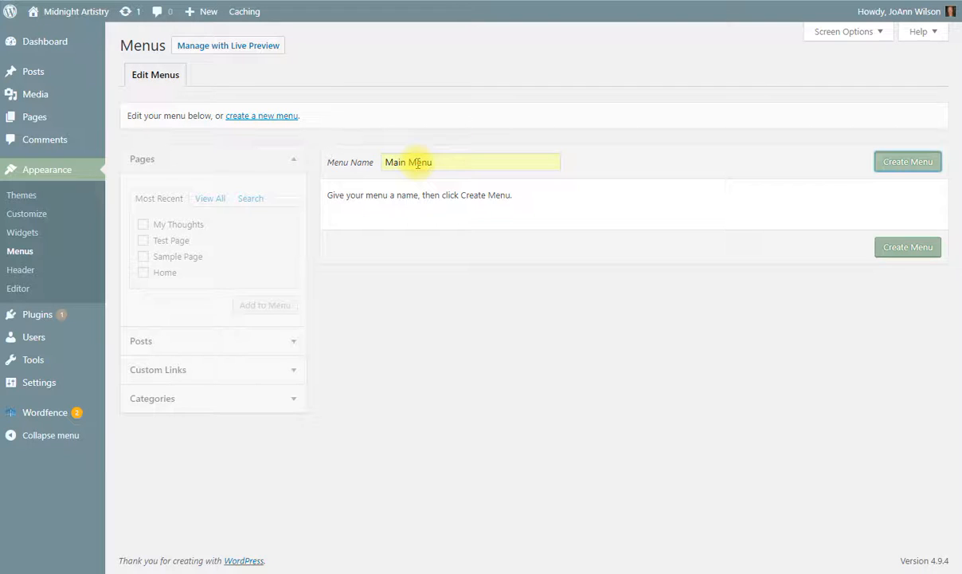
{"action": "key", "text": "Return"}
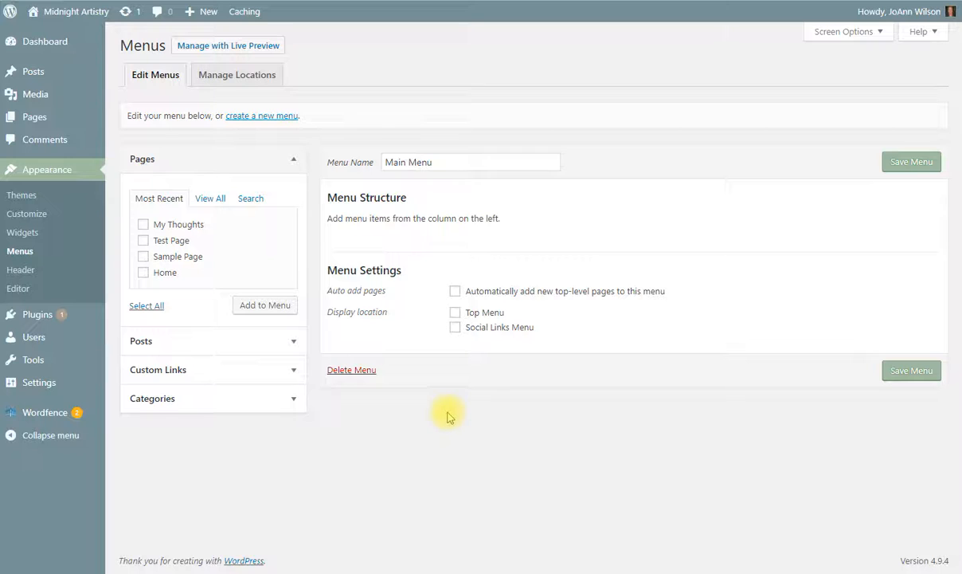
{"action": "left_click", "coordinate": [455, 314]}
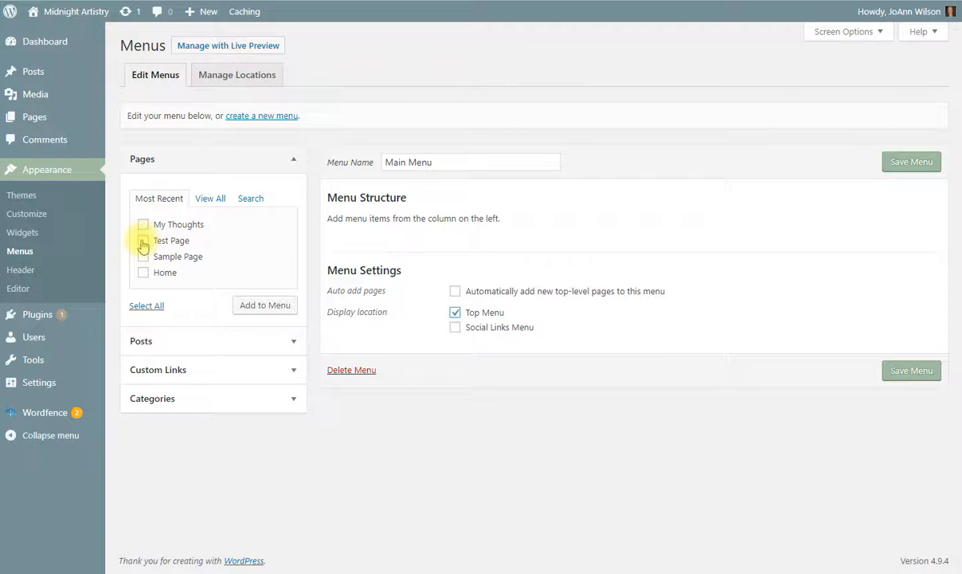
{"action": "left_click", "coordinate": [142, 272]}
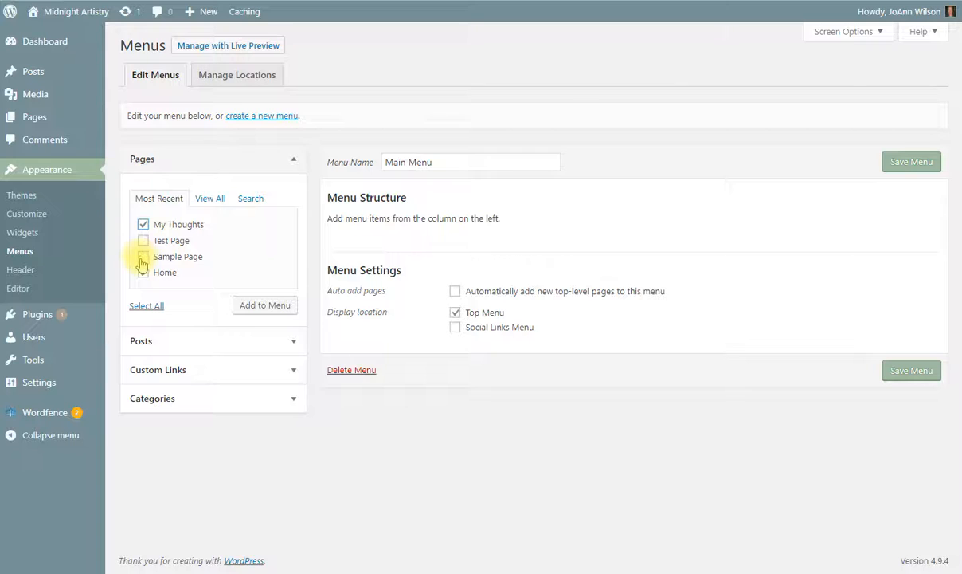
{"action": "left_click", "coordinate": [143, 256]}
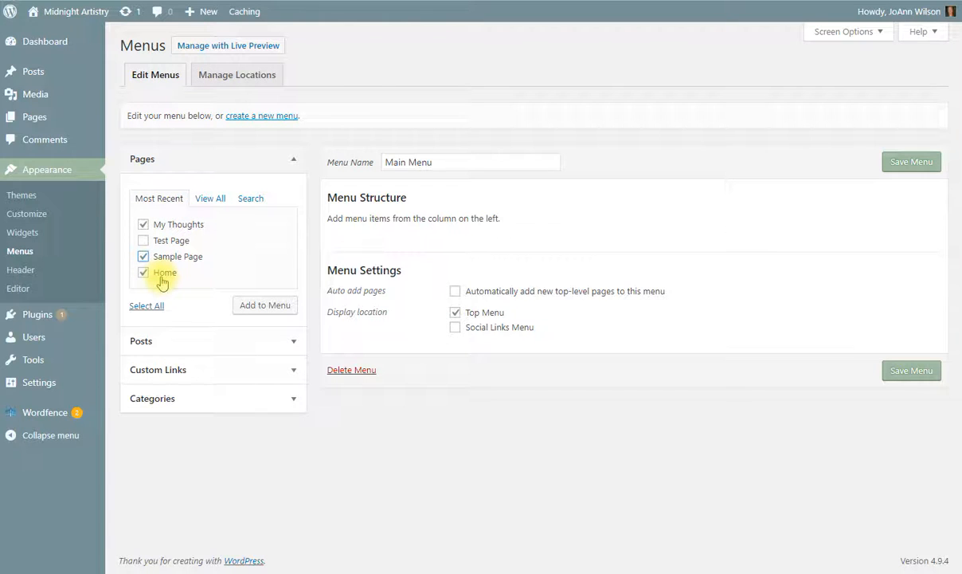
{"action": "left_click", "coordinate": [200, 197]}
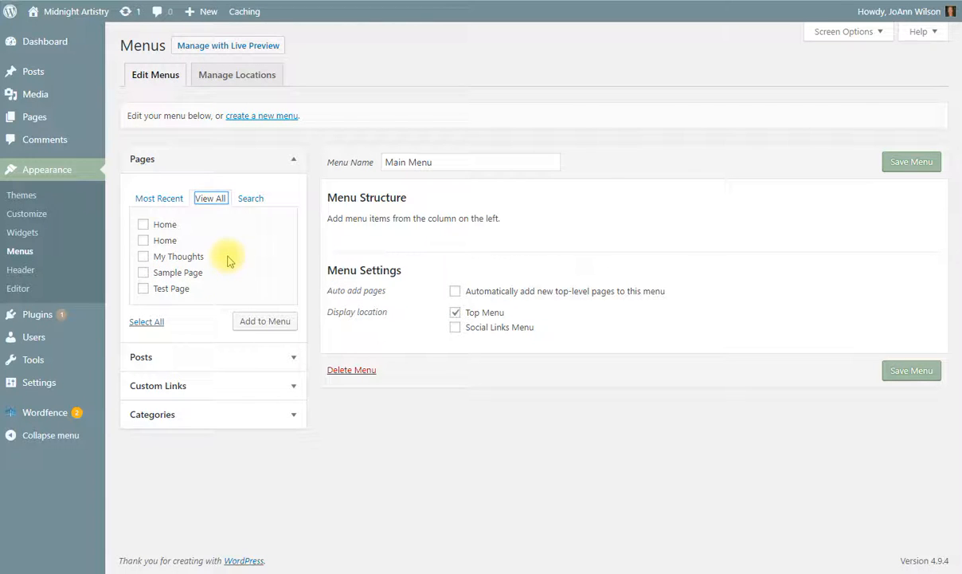
{"action": "left_click", "coordinate": [160, 199]}
Step: Add the Home, Sample Page and My Thoughts pages to Main Menu
{"action": "left_click", "coordinate": [142, 272]}
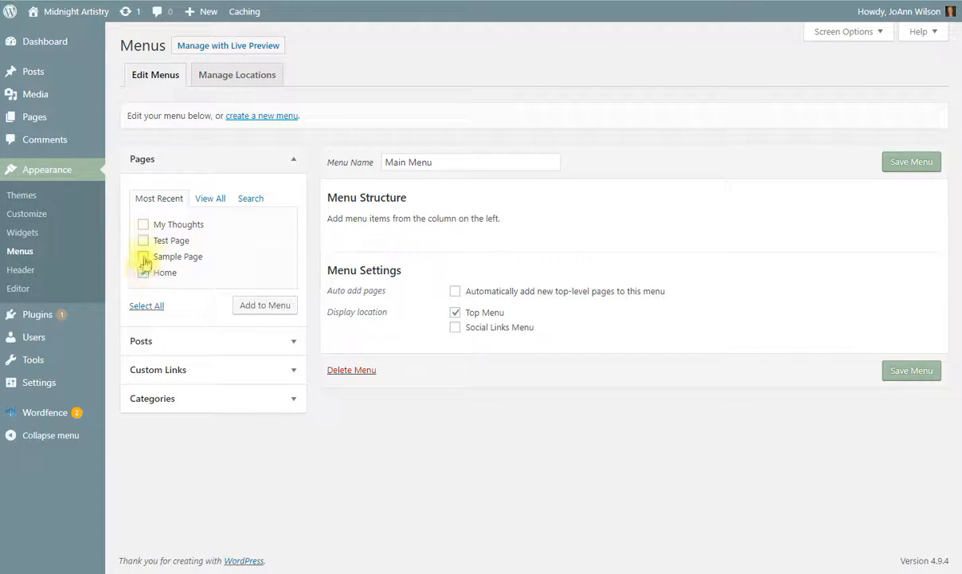
{"action": "left_click", "coordinate": [144, 256]}
{"action": "left_click", "coordinate": [144, 225]}
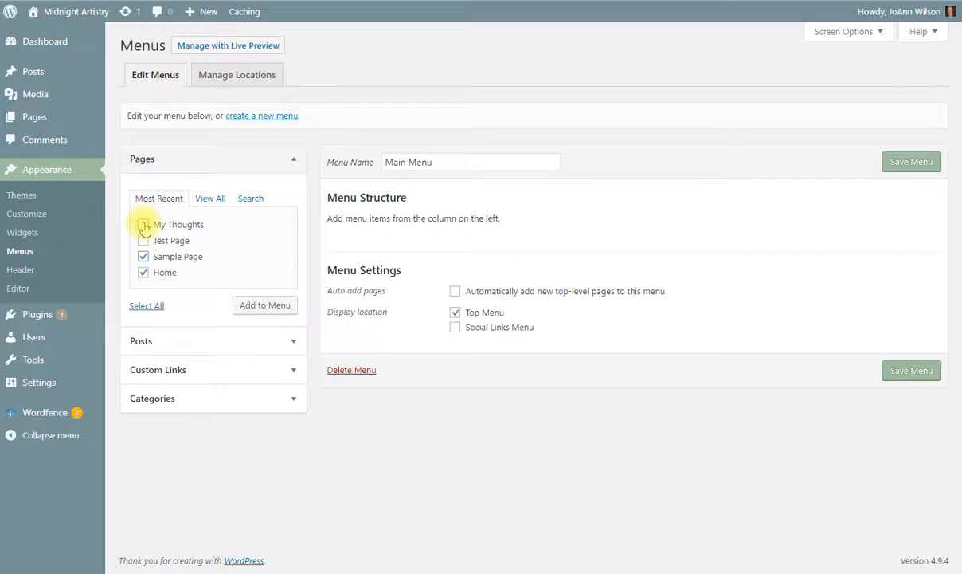
{"action": "left_click", "coordinate": [248, 307]}
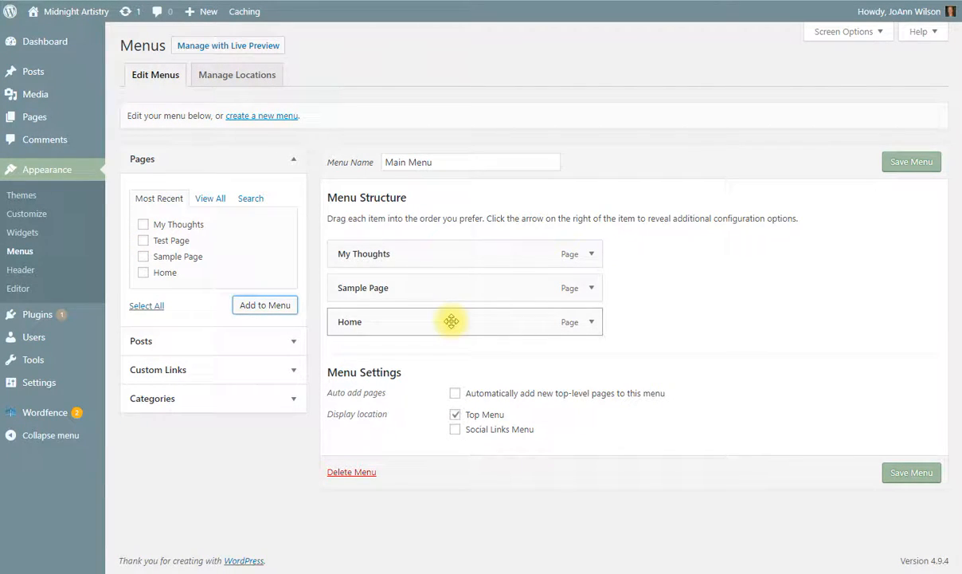
Step: Order the menu items with Home first and My Thoughts second, and nest Sample Page under My Thoughts as a sub item
{"action": "left_click_drag", "start_coordinate": [451, 321], "coordinate": [454, 257]}
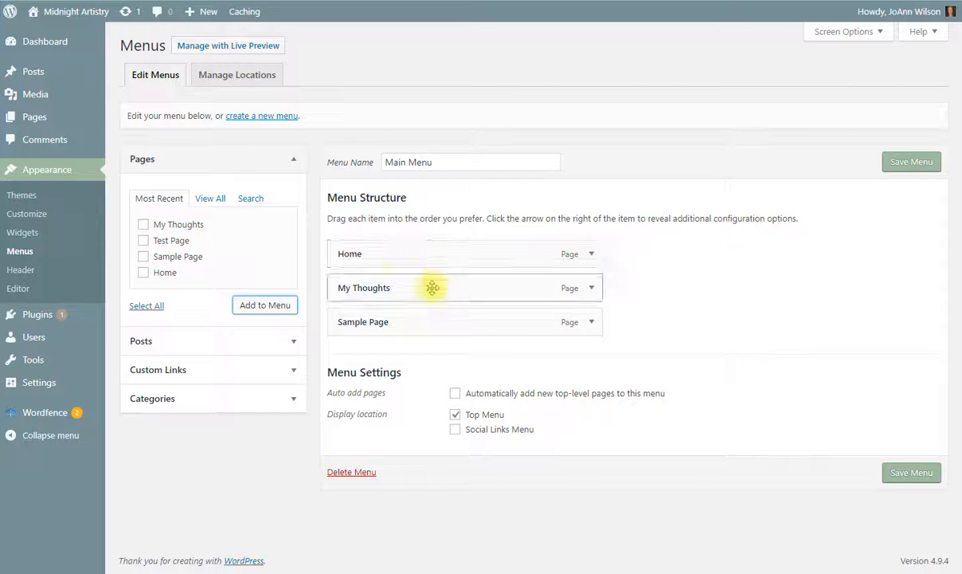
{"action": "left_click_drag", "start_coordinate": [431, 288], "coordinate": [432, 326]}
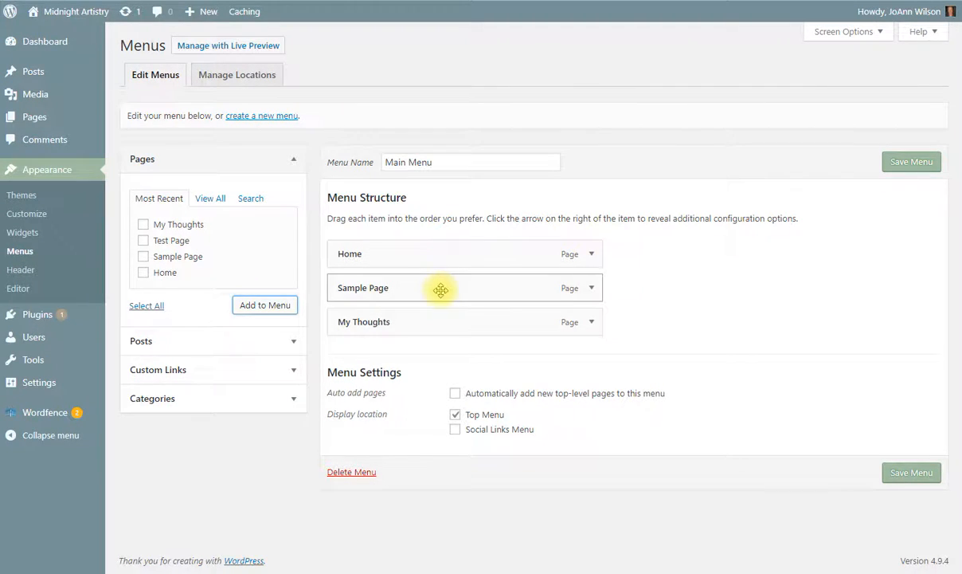
{"action": "left_click_drag", "start_coordinate": [441, 287], "coordinate": [466, 323]}
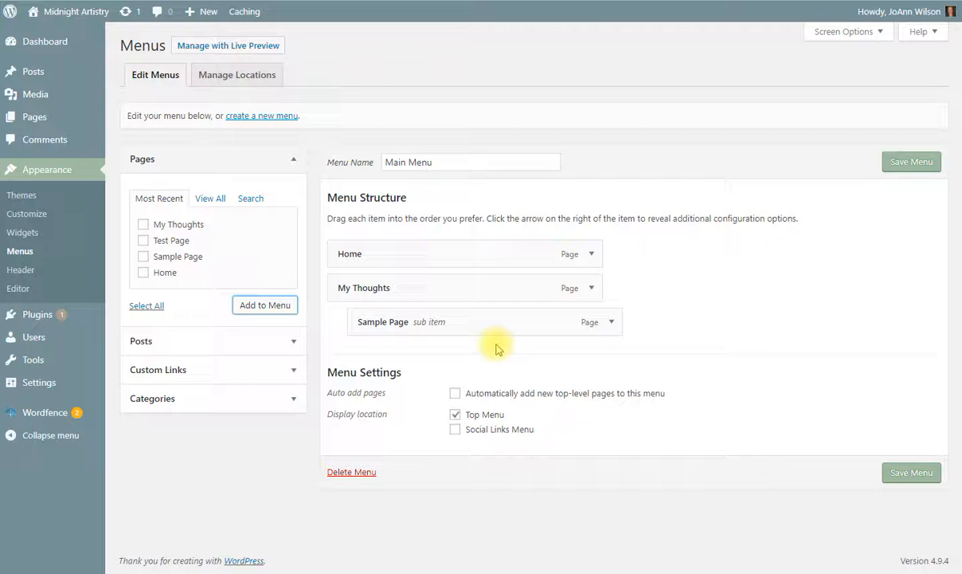
Step: Save Main Menu and check its navigation on the live site's front page
{"action": "left_click", "coordinate": [900, 471]}
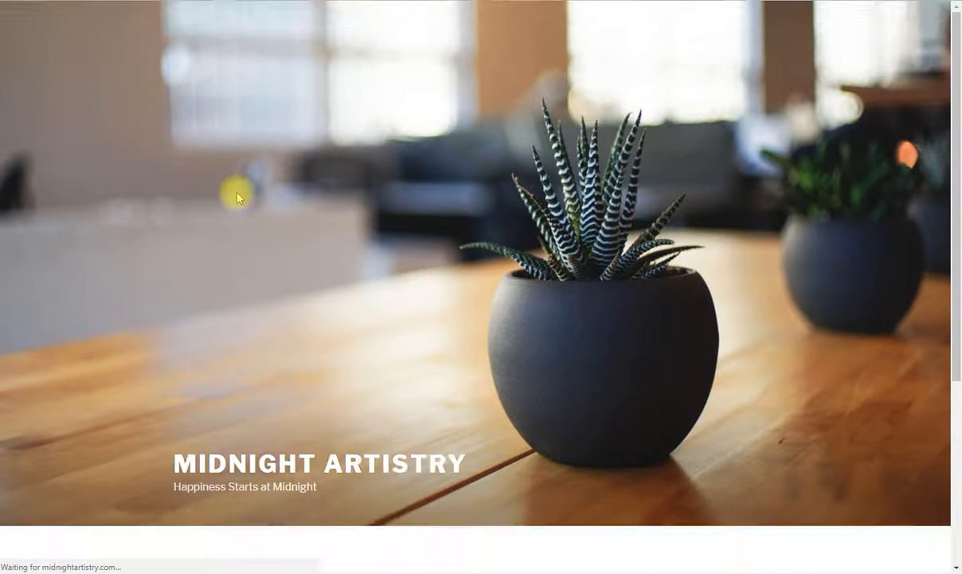
{"action": "scroll", "coordinate": [236, 197], "scroll_direction": "down", "scroll_amount": 3}
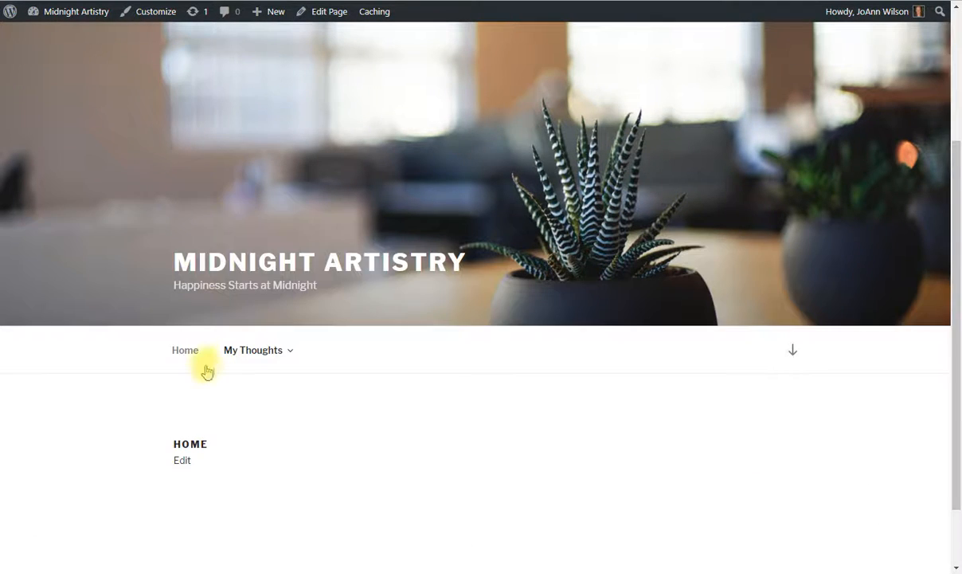
{"action": "mouse_move", "coordinate": [271, 356]}
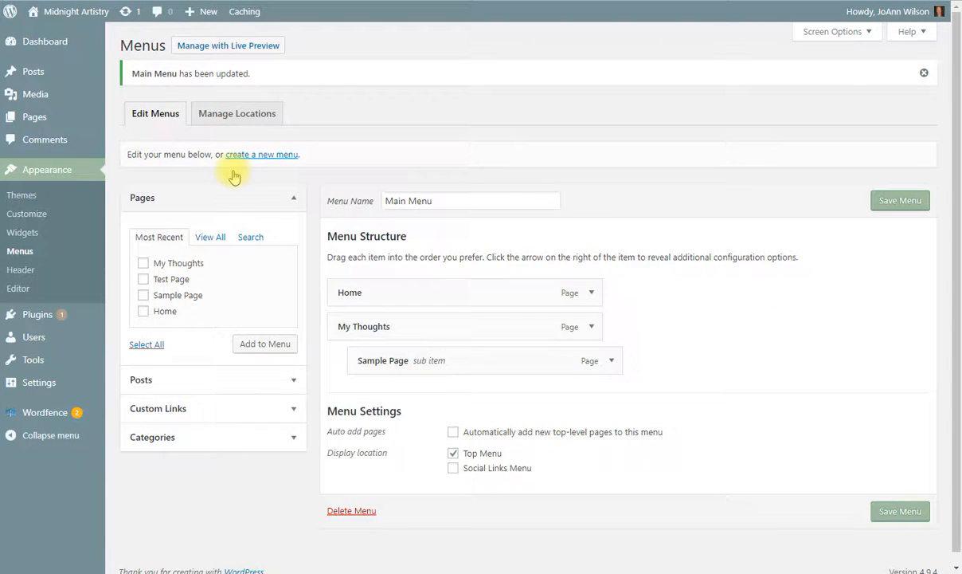
Step: In the list of all pages, quick-edit Test Page and change its title to "Home Page"
{"action": "mouse_move", "coordinate": [11, 113]}
{"action": "left_click", "coordinate": [140, 120]}
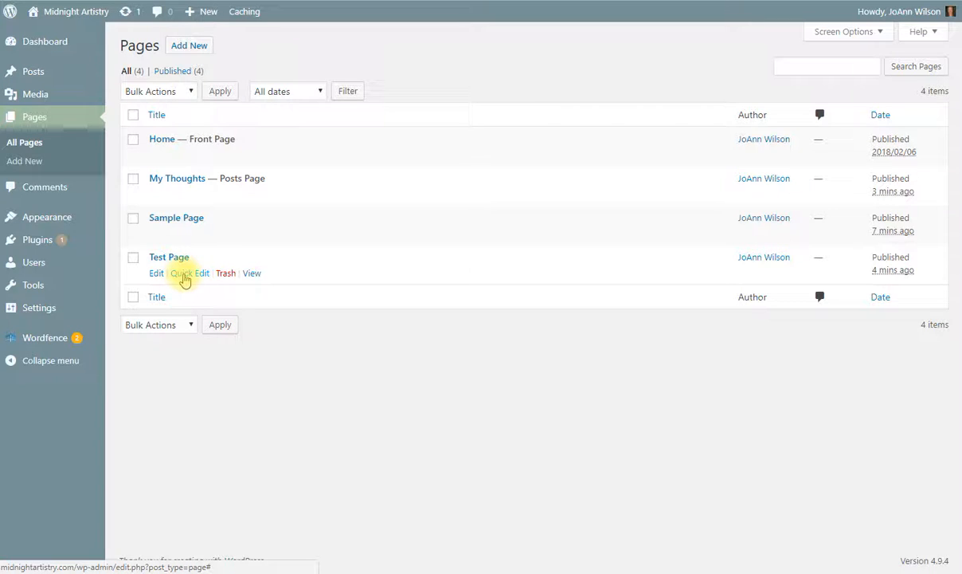
{"action": "left_click", "coordinate": [184, 273]}
{"action": "left_click_drag", "start_coordinate": [183, 277], "coordinate": [239, 278]}
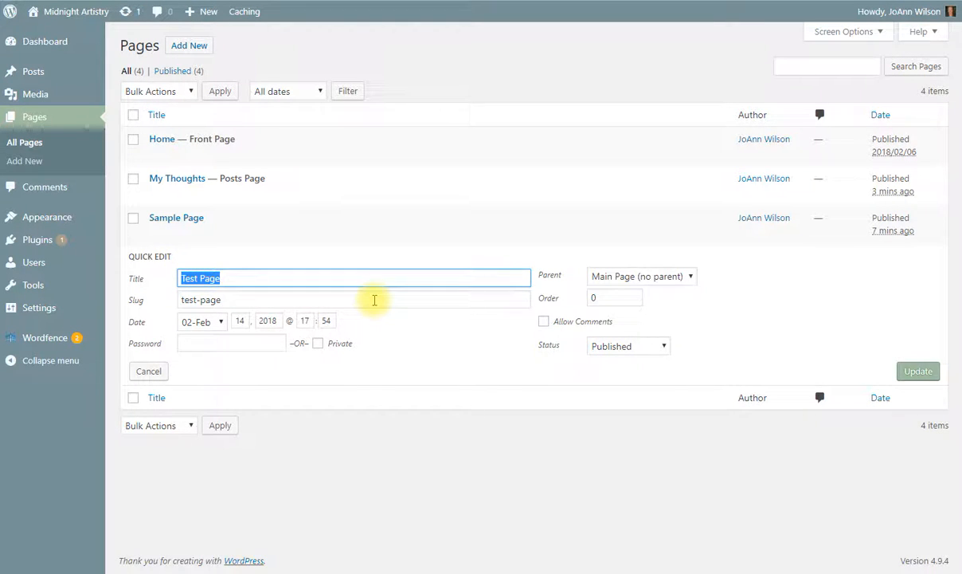
{"action": "type", "text": "Home Page"}
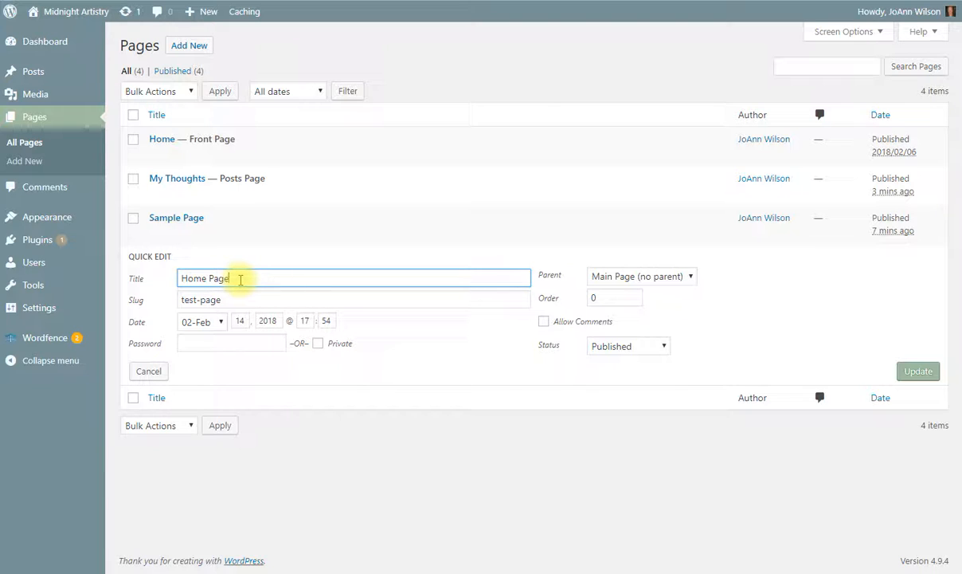
Step: Set the page's slug to "home-page" and update the page
{"action": "left_click", "coordinate": [225, 300]}
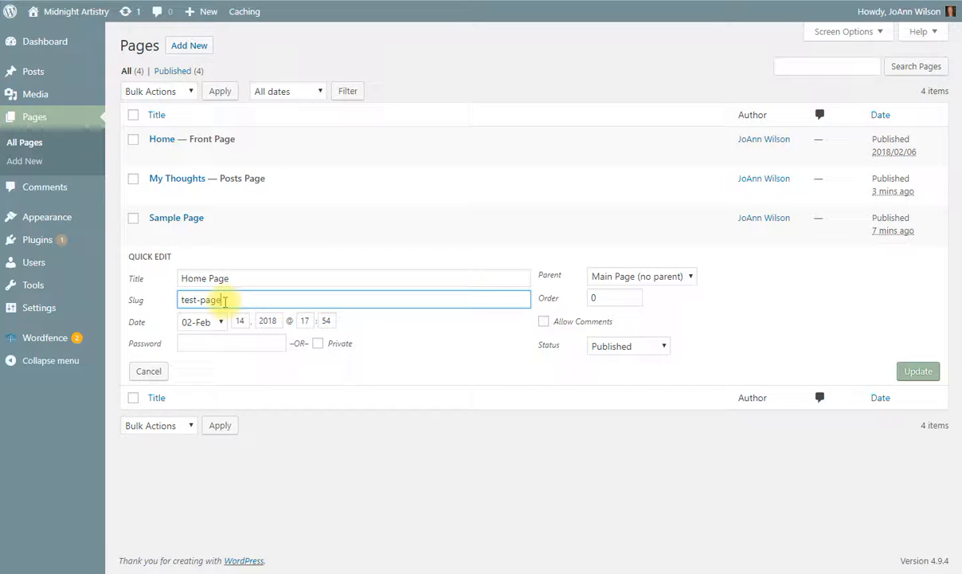
{"action": "left_click_drag", "start_coordinate": [225, 300], "coordinate": [167, 300]}
{"action": "left_click", "coordinate": [233, 300]}
{"action": "triple_click", "coordinate": [228, 300]}
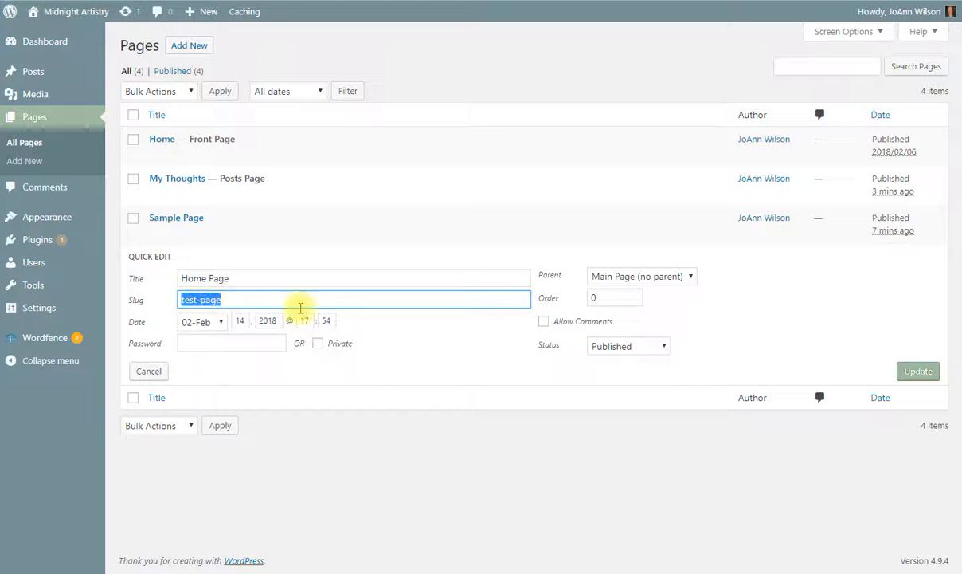
{"action": "type", "text": "home"}
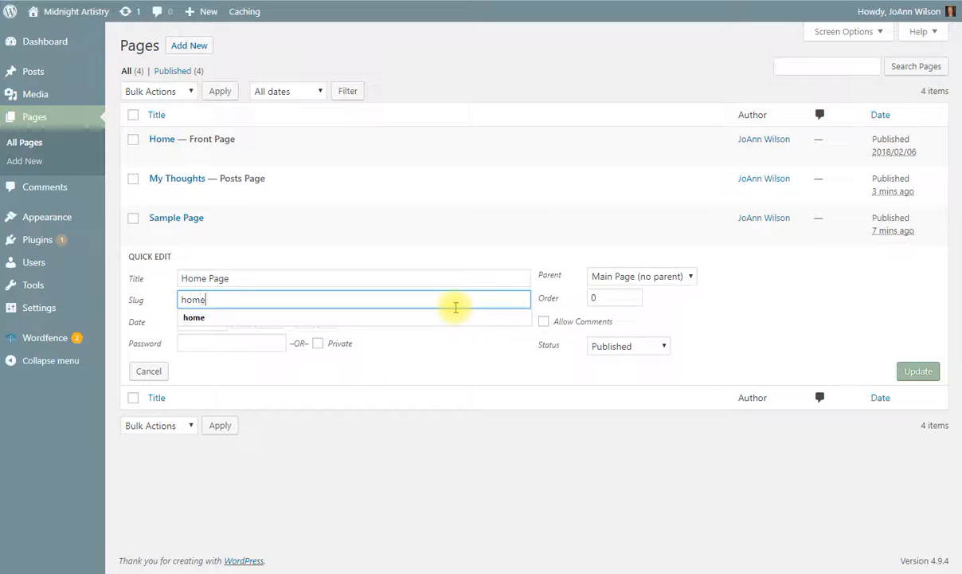
{"action": "type", "text": "-page"}
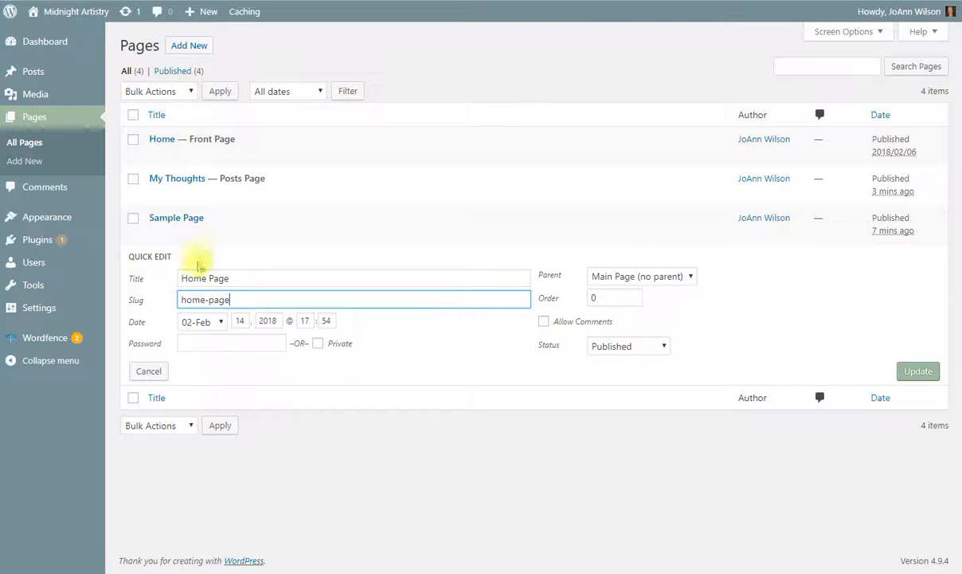
{"action": "left_click", "coordinate": [919, 371]}
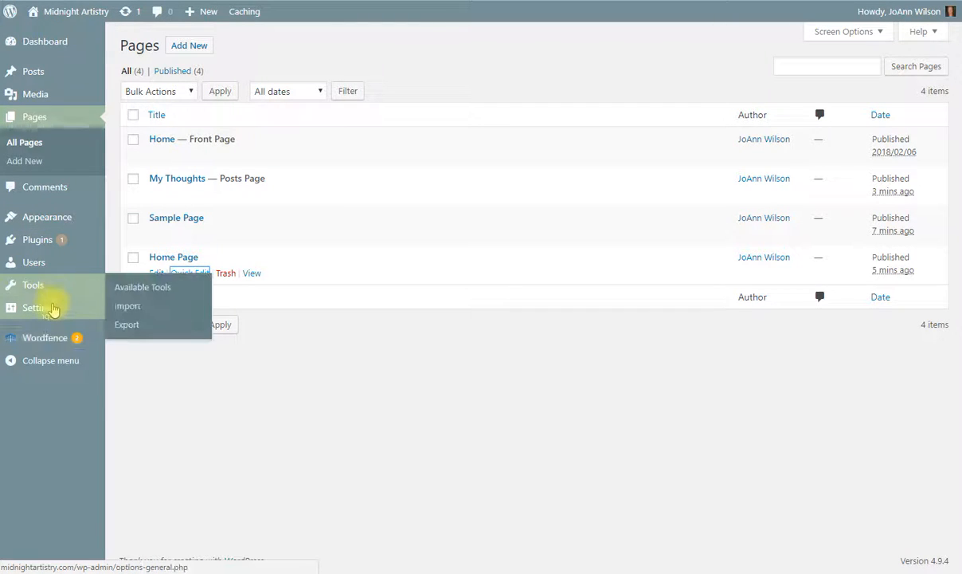
Step: In the reading settings, choose Home Page as the static homepage and save the changes
{"action": "left_click", "coordinate": [130, 348]}
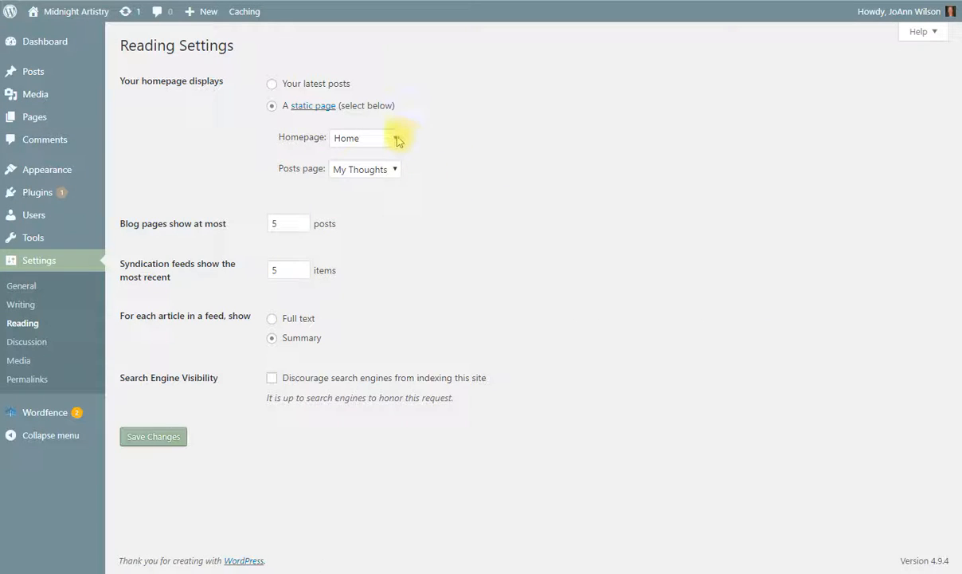
{"action": "left_click", "coordinate": [397, 140]}
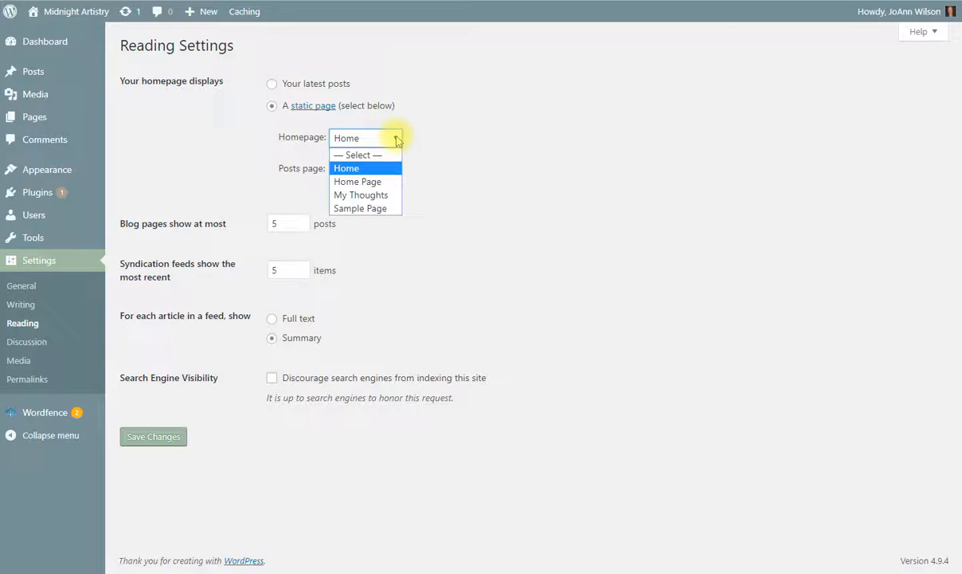
{"action": "left_click", "coordinate": [355, 183]}
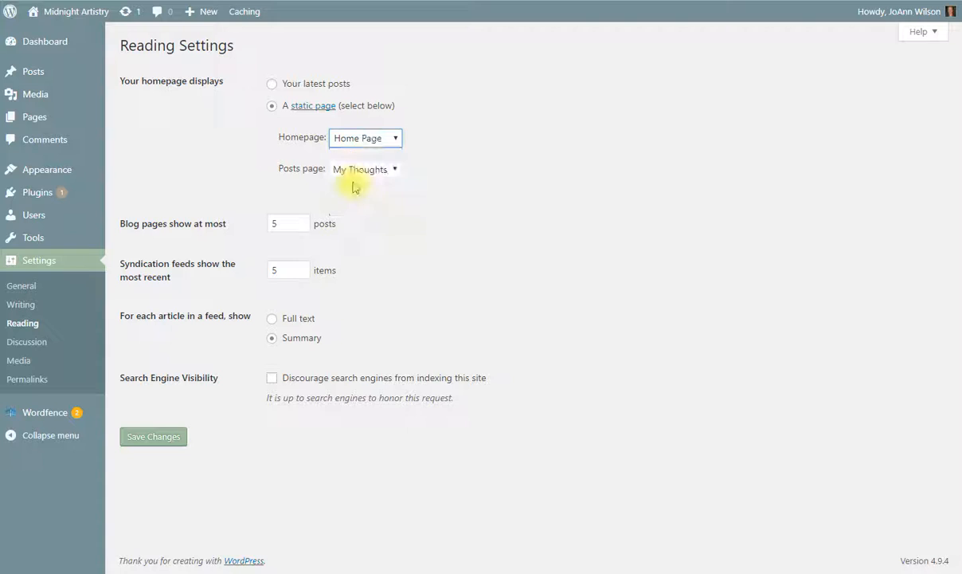
{"action": "left_click", "coordinate": [154, 435]}
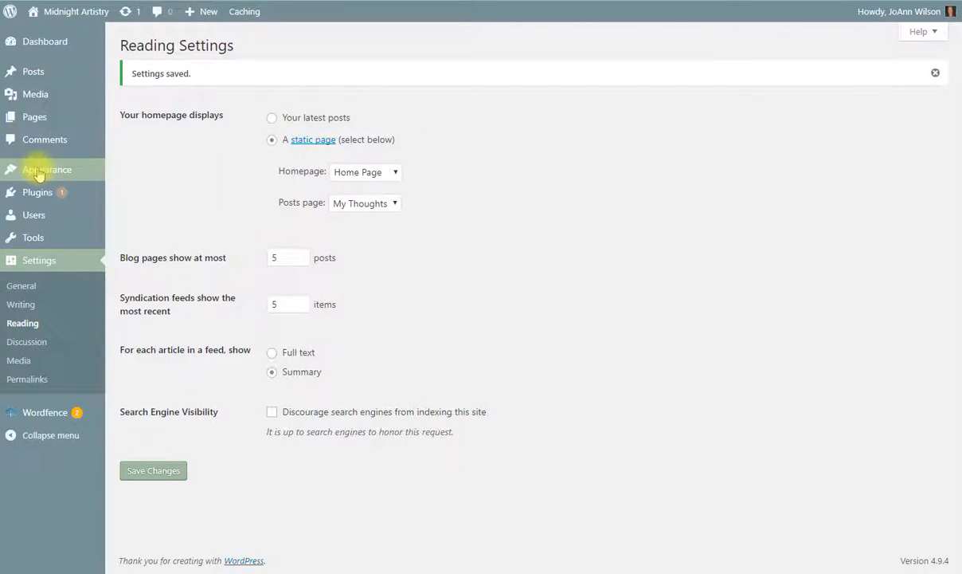
Step: Add the Home Page page to Main Menu and place it first in the menu structure
{"action": "mouse_move", "coordinate": [37, 169]}
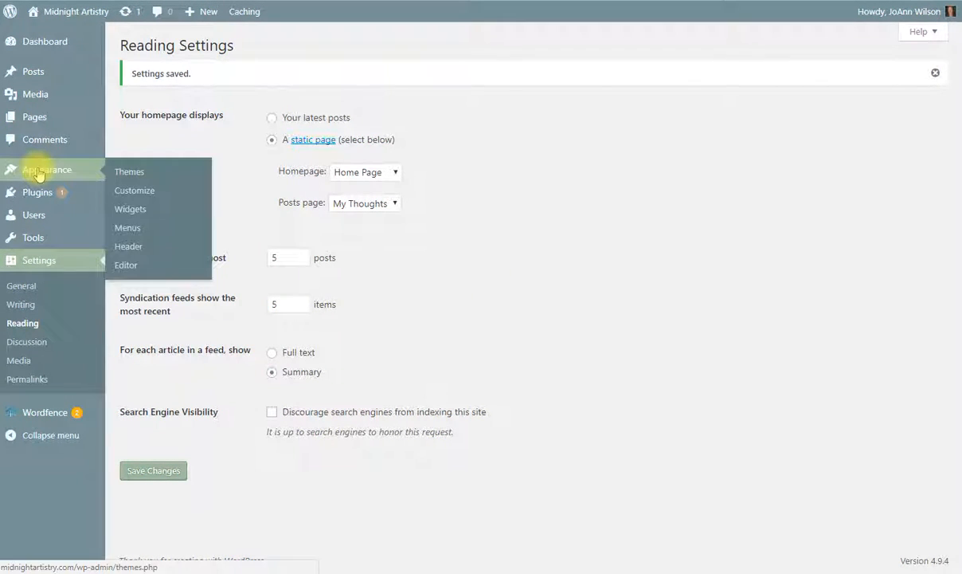
{"action": "left_click", "coordinate": [126, 231]}
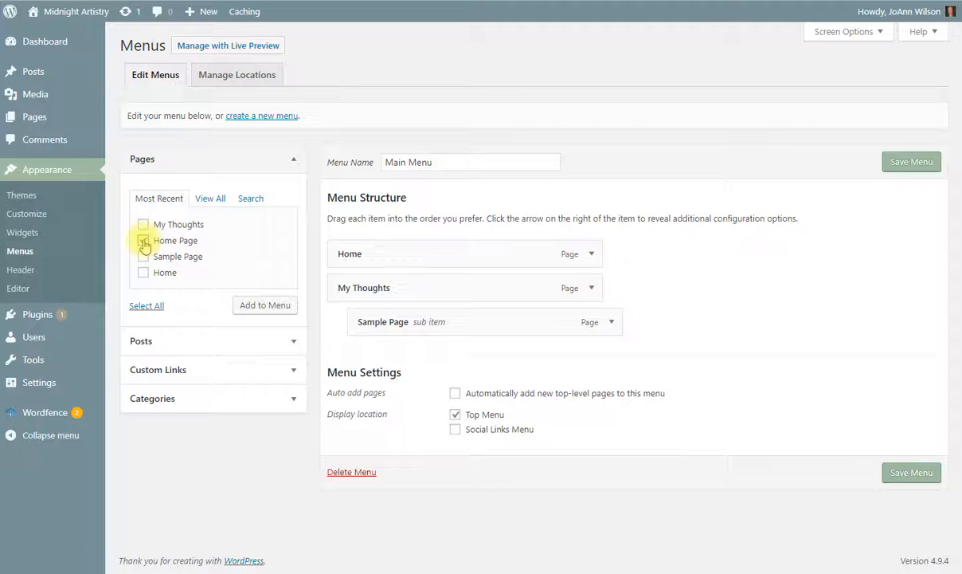
{"action": "left_click", "coordinate": [143, 241]}
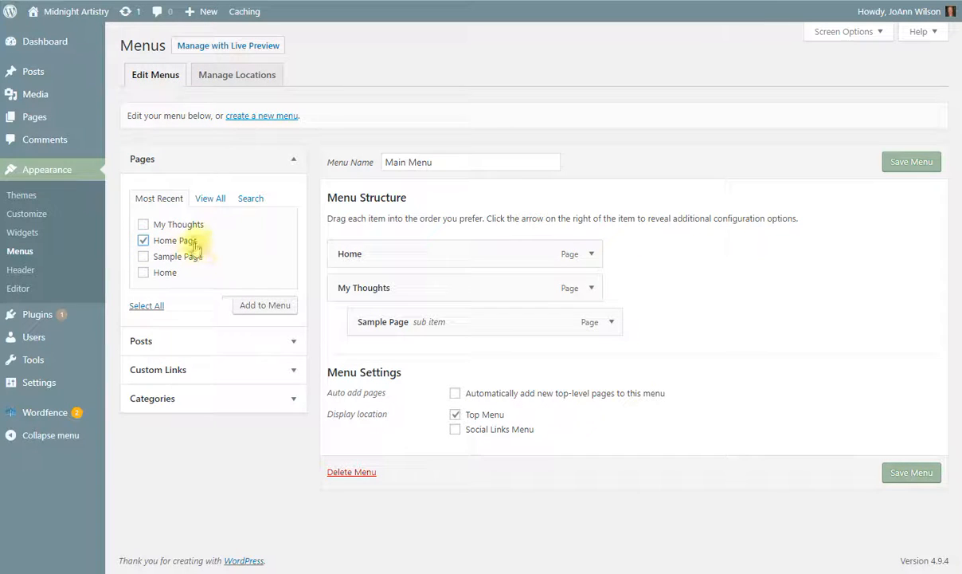
{"action": "left_click", "coordinate": [265, 307]}
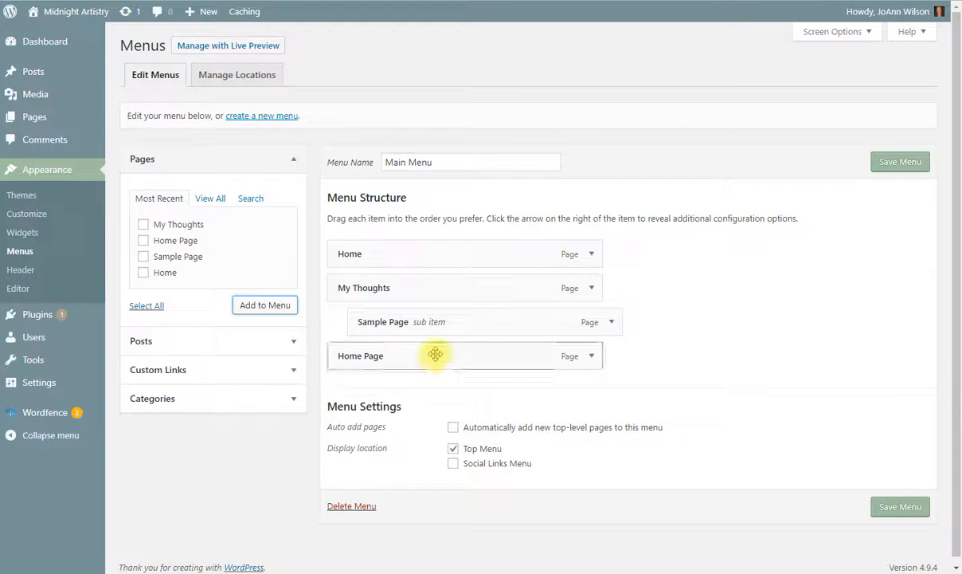
{"action": "left_click_drag", "start_coordinate": [434, 356], "coordinate": [433, 258]}
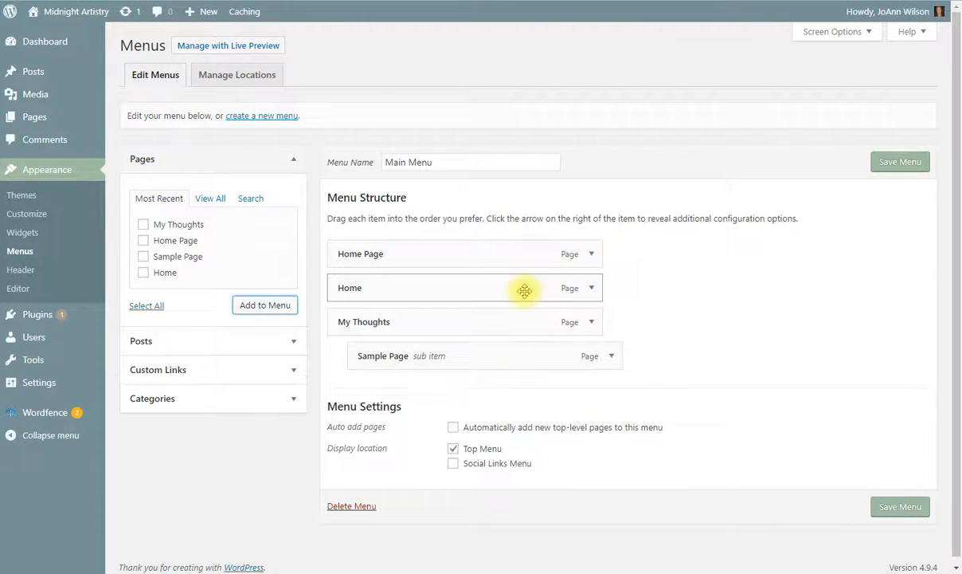
Step: Remove the Home item from Main Menu and turn Sample Page into a top-level item
{"action": "left_click", "coordinate": [592, 289]}
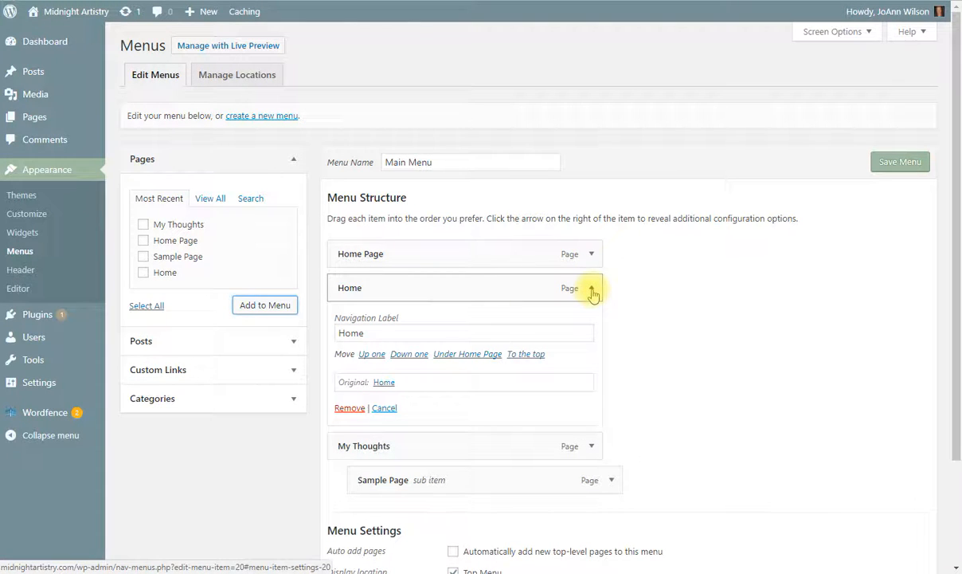
{"action": "left_click", "coordinate": [348, 407]}
{"action": "mouse_move", "coordinate": [526, 325]}
{"action": "left_mouse_down"}
{"action": "mouse_move", "coordinate": [526, 333]}
{"action": "mouse_move", "coordinate": [516, 328]}
{"action": "left_mouse_up"}
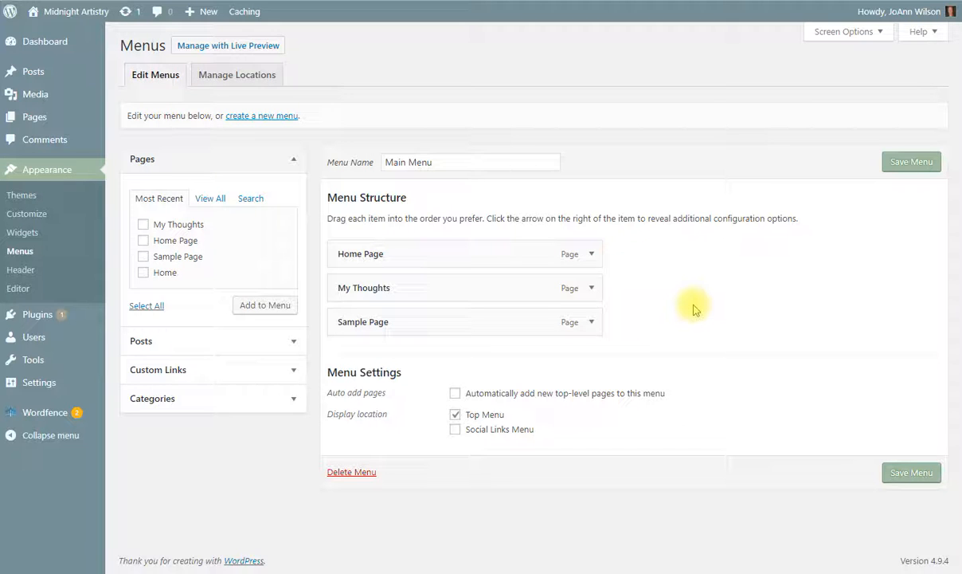
Step: Save Main Menu and reload the live site to check the updated navigation
{"action": "left_click", "coordinate": [909, 164]}
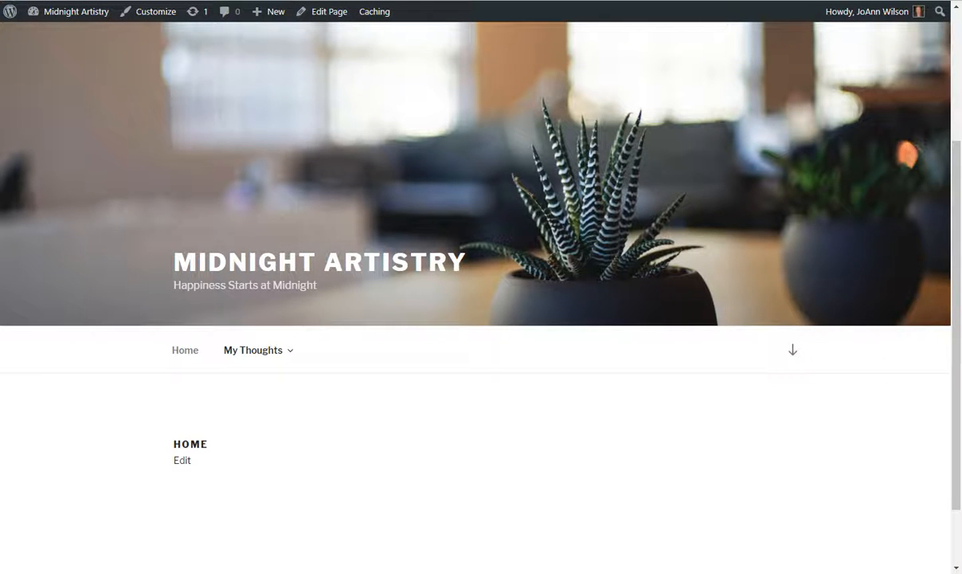
{"action": "key", "text": "F5"}
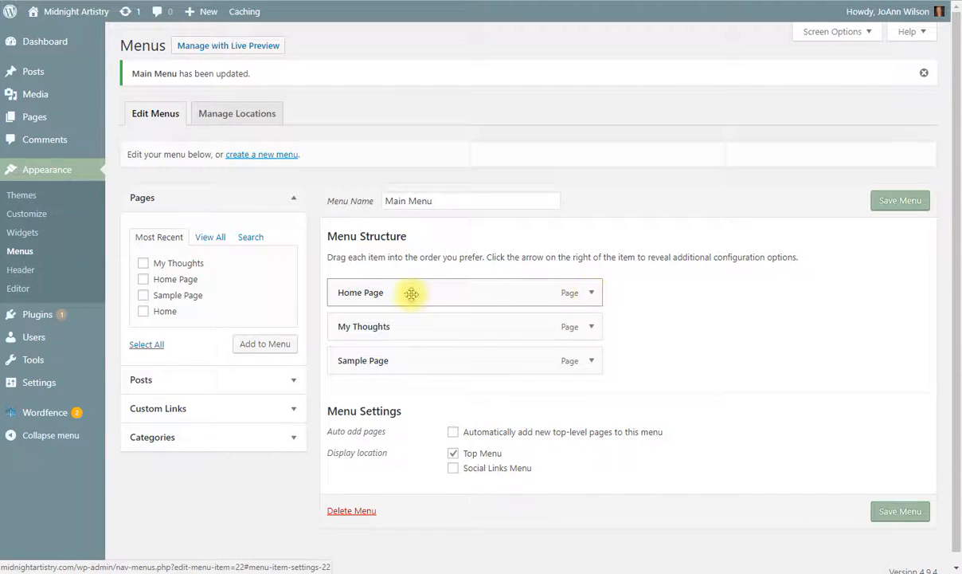
Step: Change the navigation label of the Home Page item in Main Menu to Home and save the menu
{"action": "left_click", "coordinate": [592, 294]}
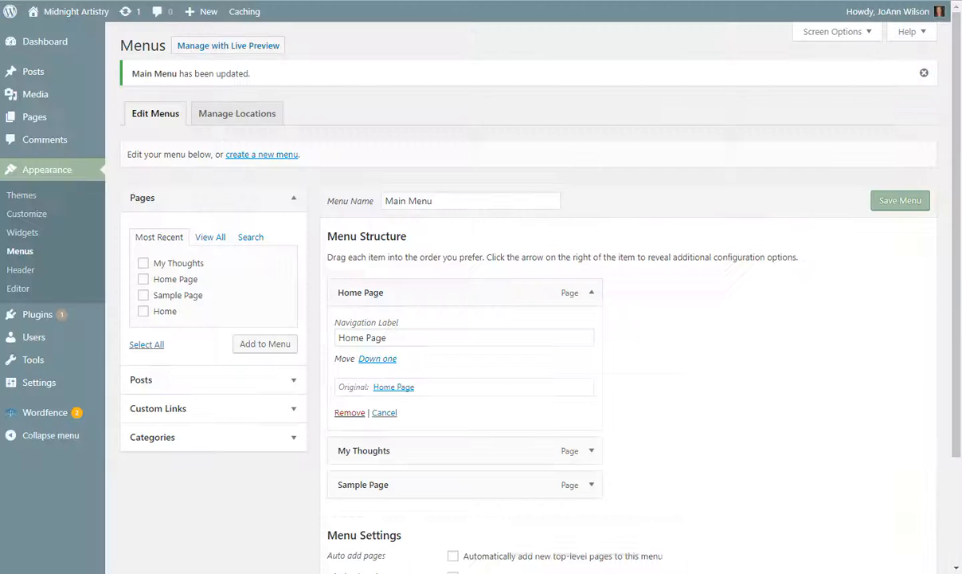
{"action": "left_click", "coordinate": [590, 295]}
{"action": "left_click", "coordinate": [590, 295]}
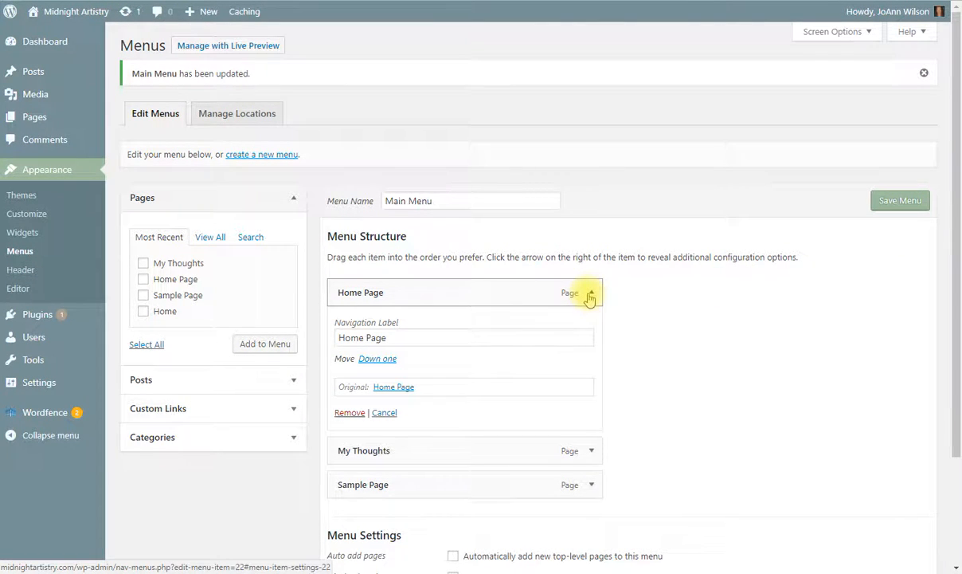
{"action": "left_click", "coordinate": [388, 338]}
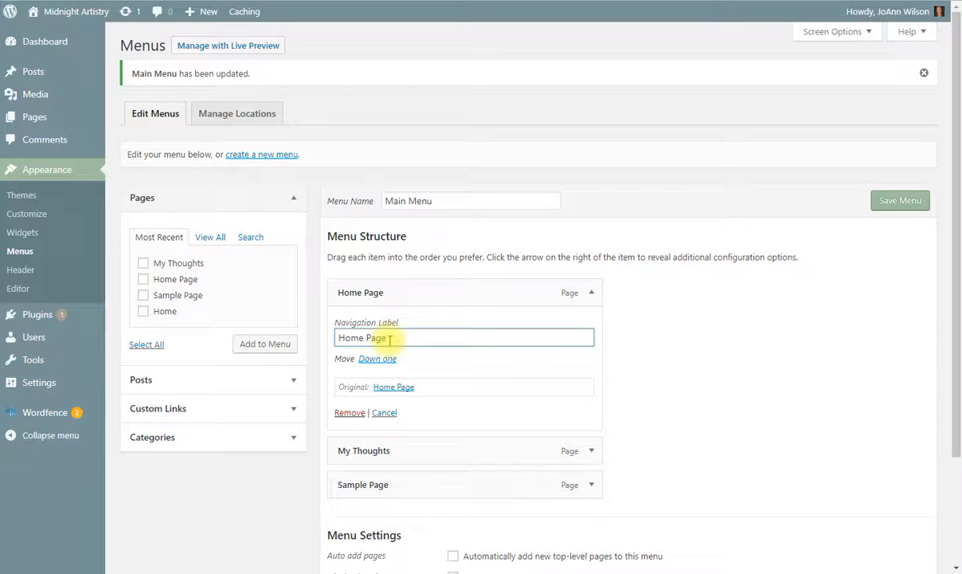
{"action": "key", "text": "BackSpace"}
{"action": "key", "text": "BackSpace"}
{"action": "key", "text": "BackSpace"}
{"action": "key", "text": "BackSpace"}
{"action": "key", "text": "BackSpace"}
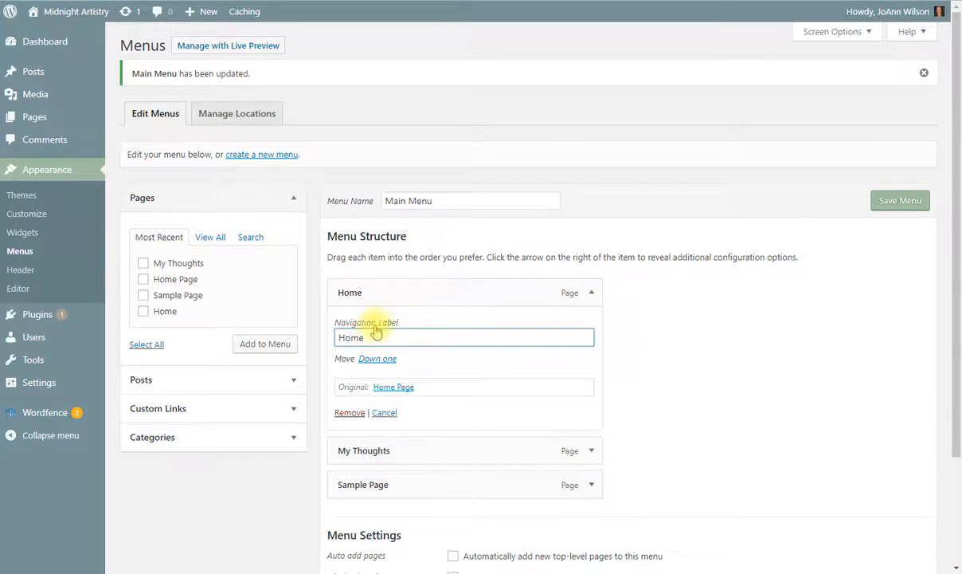
{"action": "left_click", "coordinate": [902, 201]}
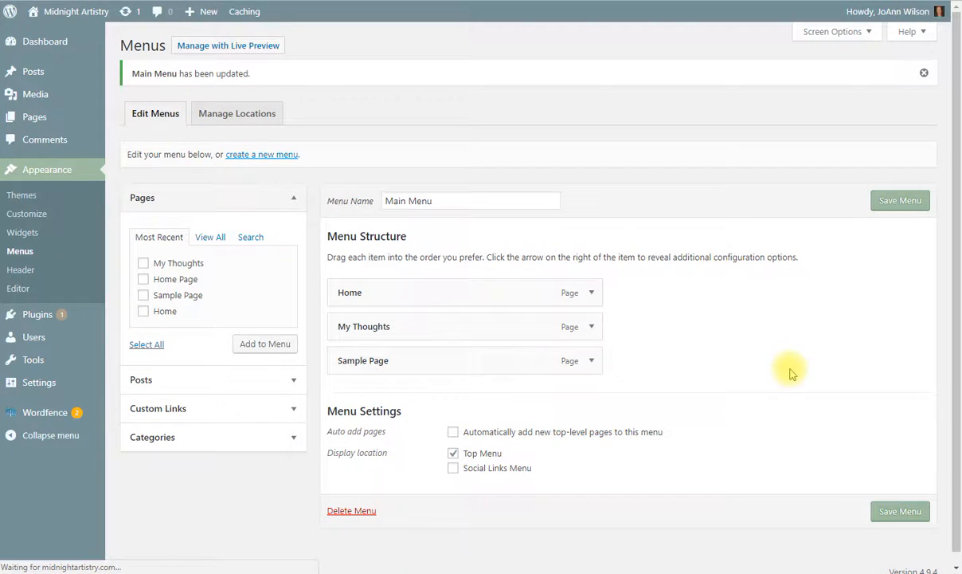
Step: Enable the Link Target advanced menu property and check the new-tab option in the Home and My Thoughts items
{"action": "left_click", "coordinate": [871, 35]}
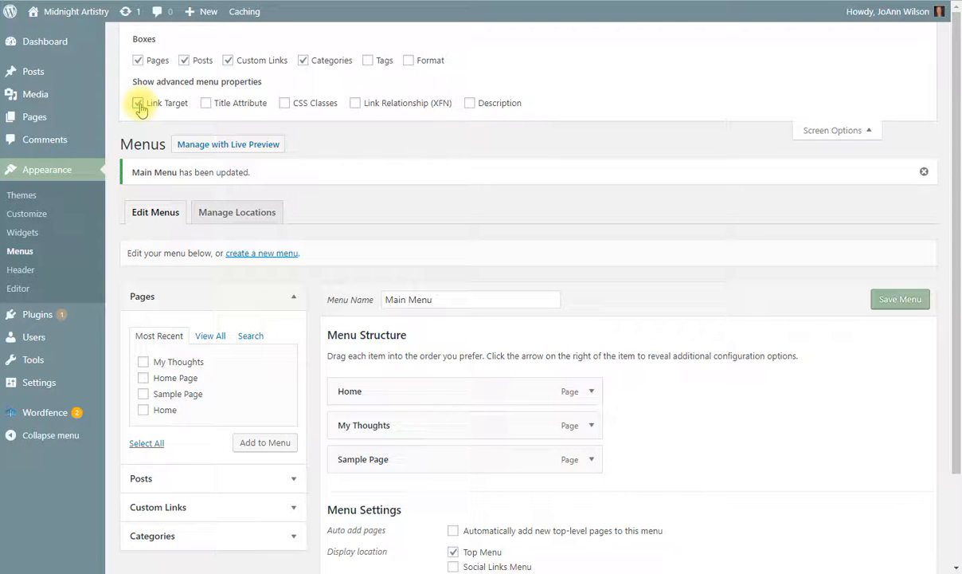
{"action": "left_click", "coordinate": [139, 105]}
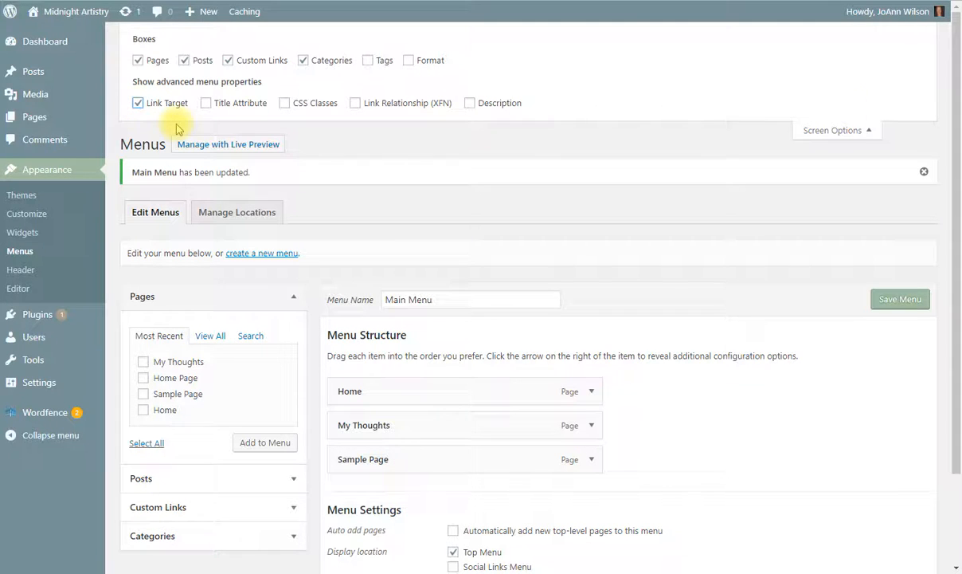
{"action": "left_click", "coordinate": [591, 391]}
{"action": "scroll", "coordinate": [666, 413], "scroll_direction": "down", "scroll_amount": 3}
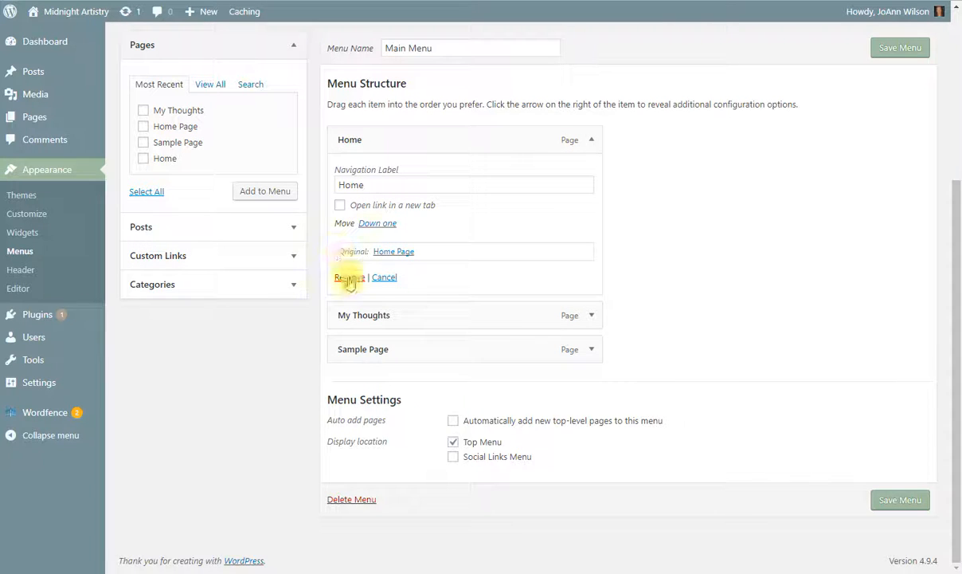
{"action": "left_click", "coordinate": [593, 142]}
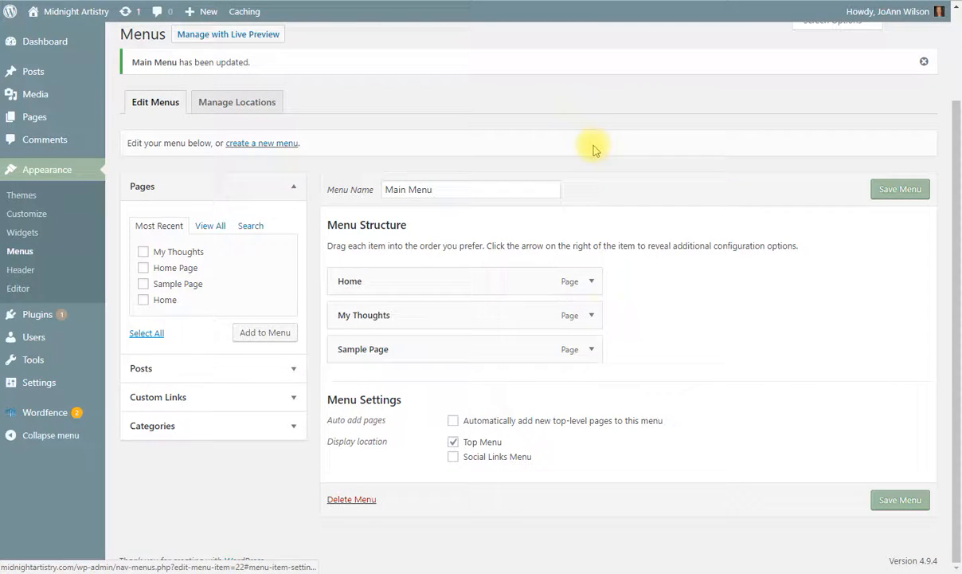
{"action": "left_click", "coordinate": [594, 312]}
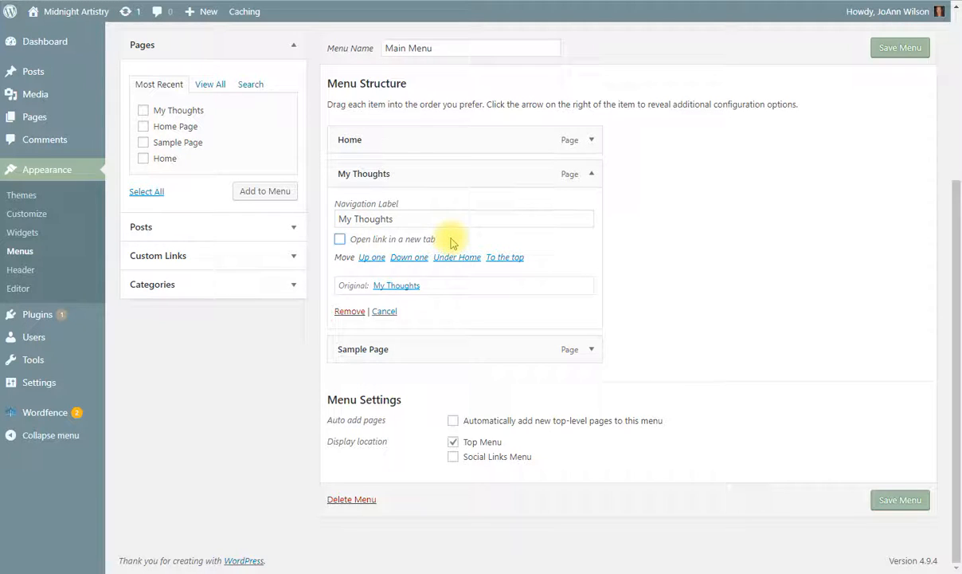
{"action": "left_click", "coordinate": [592, 174]}
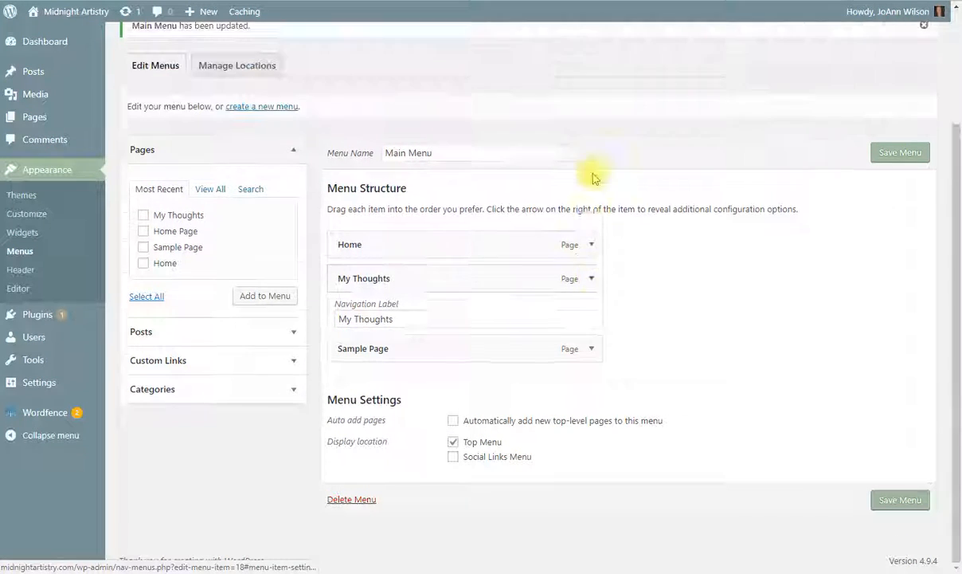
{"action": "left_click", "coordinate": [294, 401]}
{"action": "triple_click", "coordinate": [202, 288]}
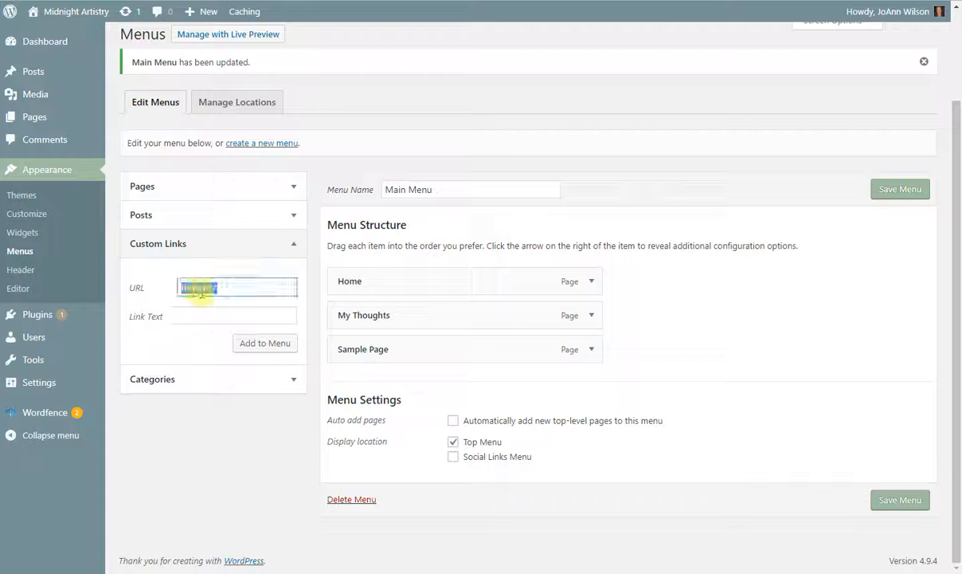
{"action": "left_click", "coordinate": [202, 292]}
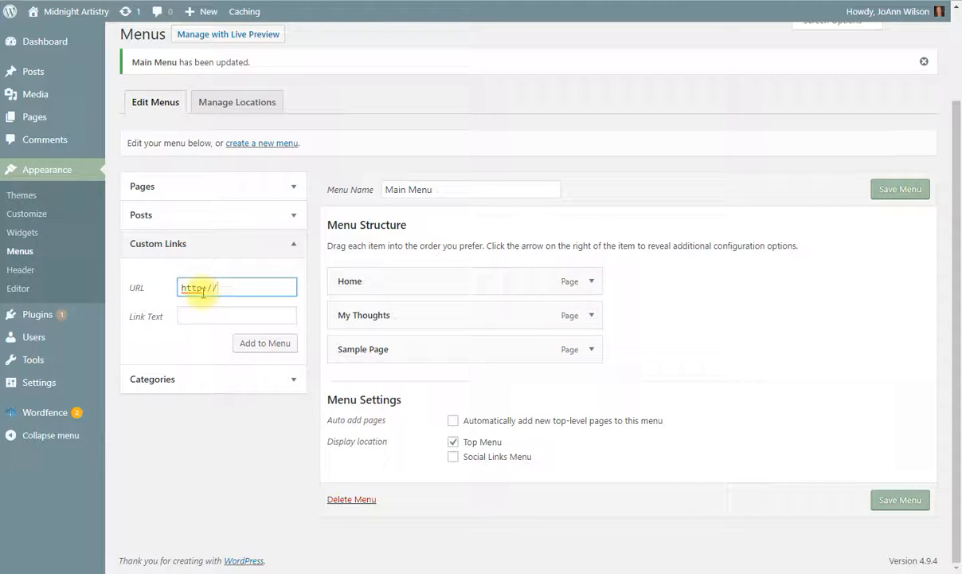
{"action": "type", "text": "#"}
{"action": "key", "text": "Tab"}
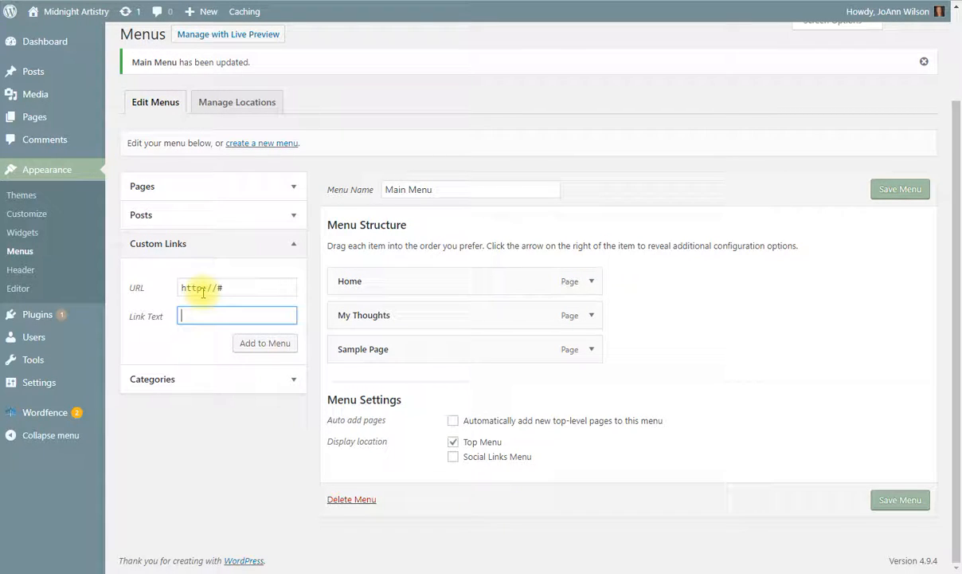
{"action": "type", "text": "Custom Link"}
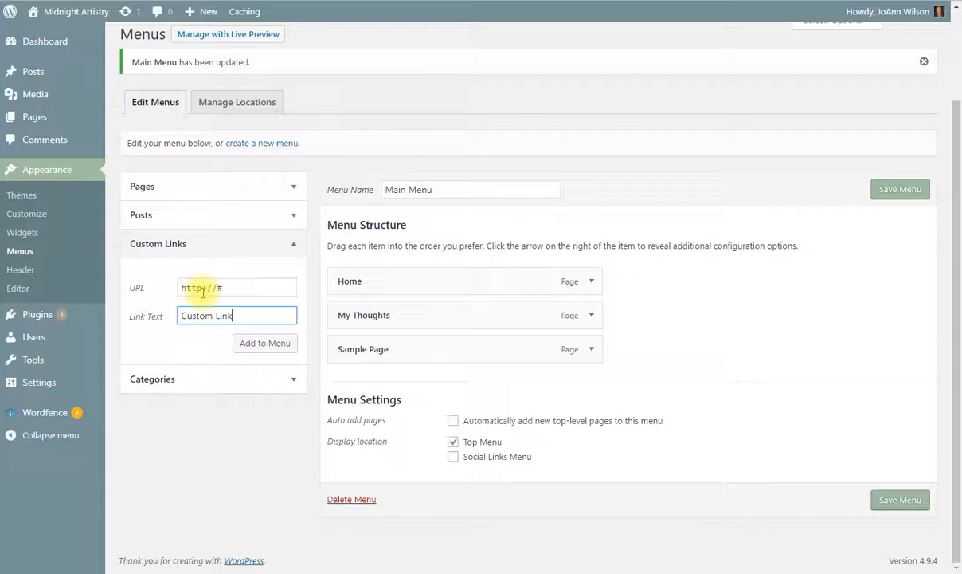
{"action": "left_click", "coordinate": [255, 345]}
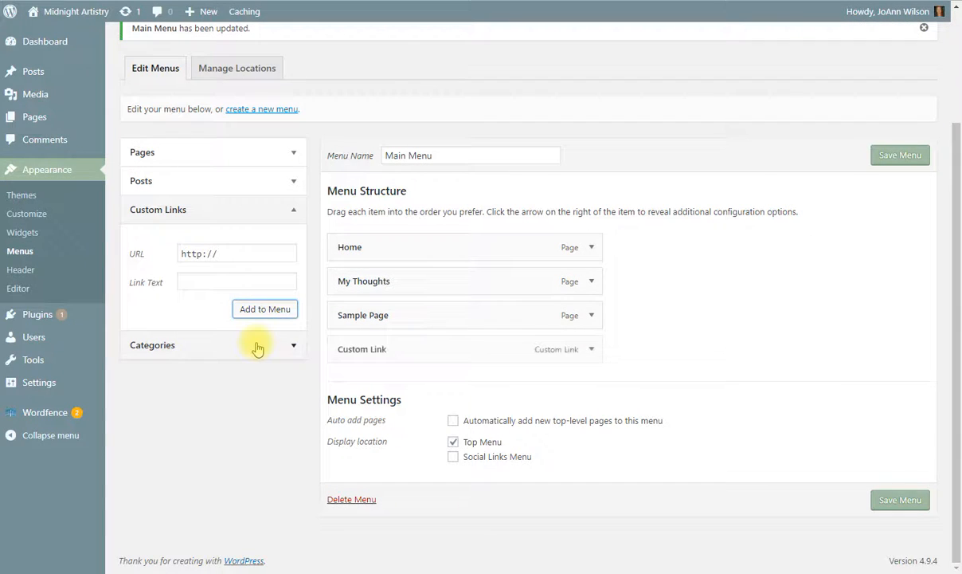
Step: Place the Custom Link item directly after Home at top level and set it to open in a new tab
{"action": "left_click_drag", "start_coordinate": [435, 356], "coordinate": [438, 325]}
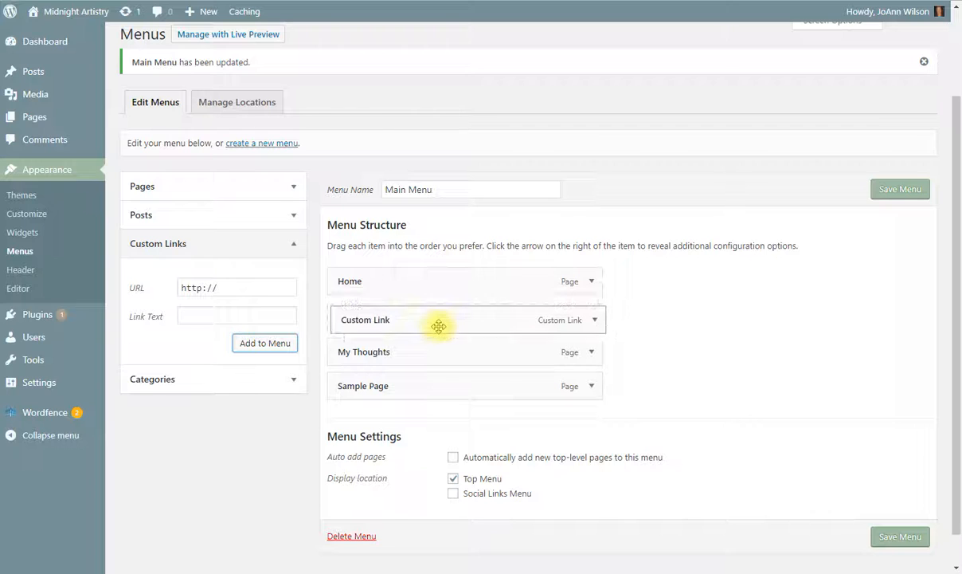
{"action": "left_click", "coordinate": [592, 316]}
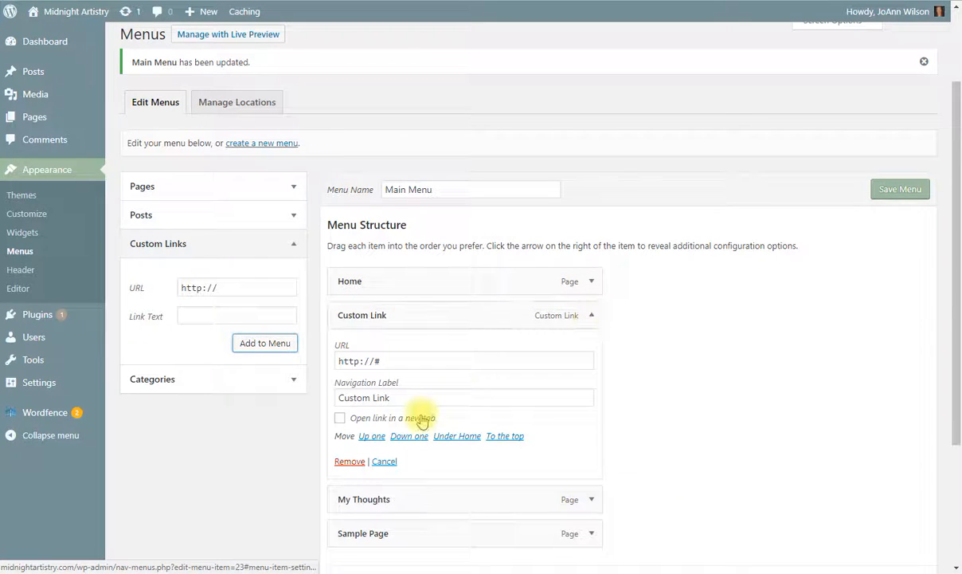
{"action": "left_click", "coordinate": [340, 420]}
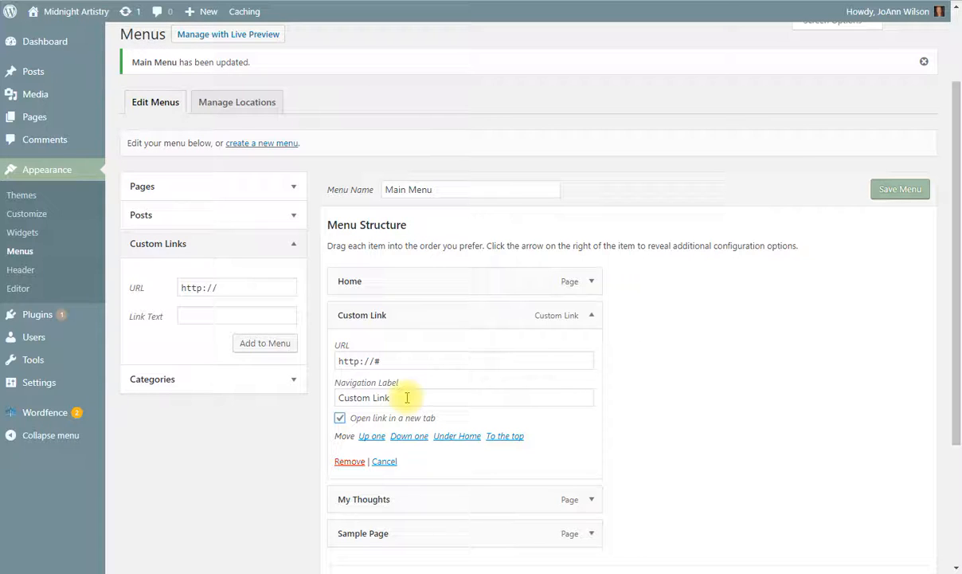
{"action": "left_click", "coordinate": [592, 319]}
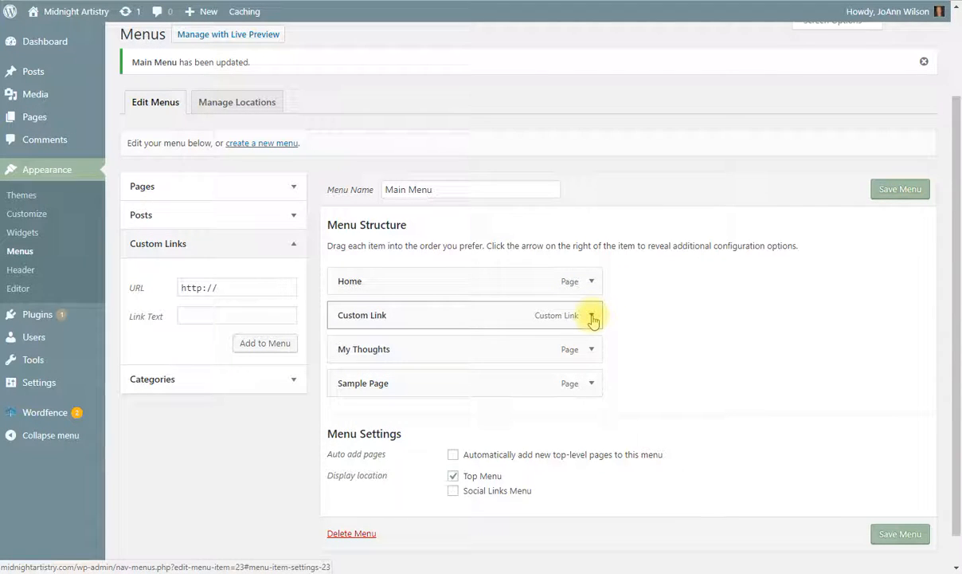
Step: Remove the Custom Link item from Main Menu and save the menu
{"action": "left_click", "coordinate": [593, 317]}
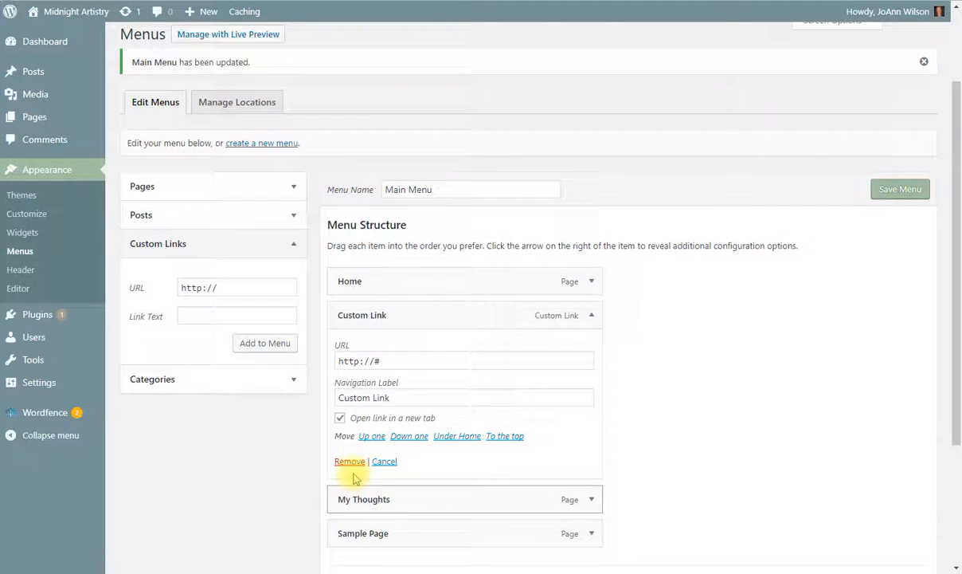
{"action": "left_click", "coordinate": [350, 462]}
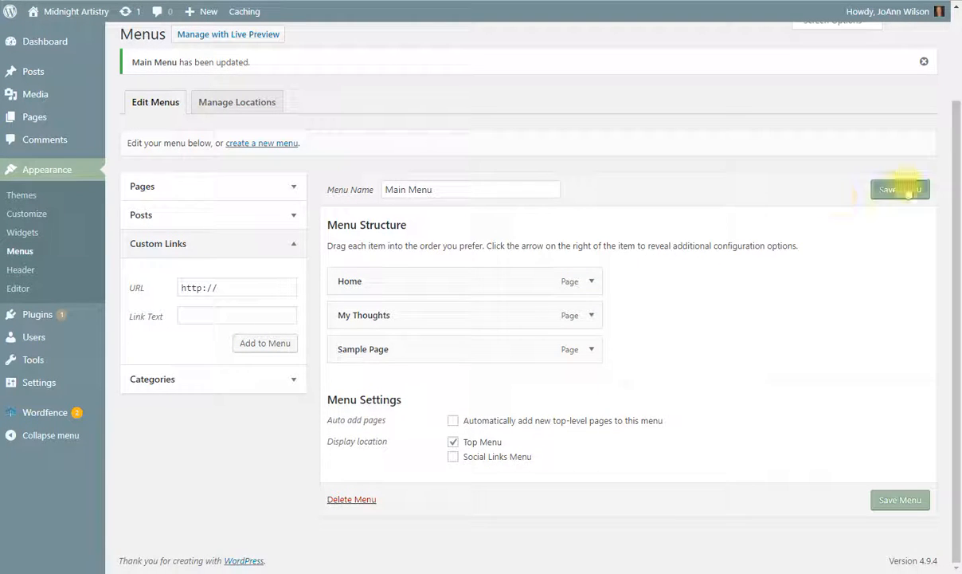
{"action": "left_click", "coordinate": [900, 189]}
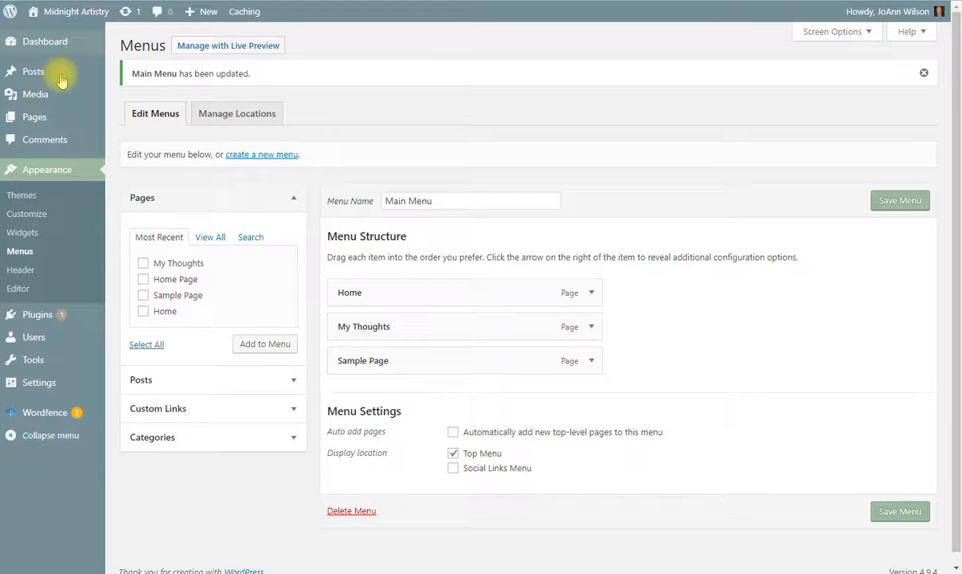
Step: Open the list of all pages
{"action": "mouse_move", "coordinate": [34, 95]}
{"action": "left_click", "coordinate": [32, 117]}
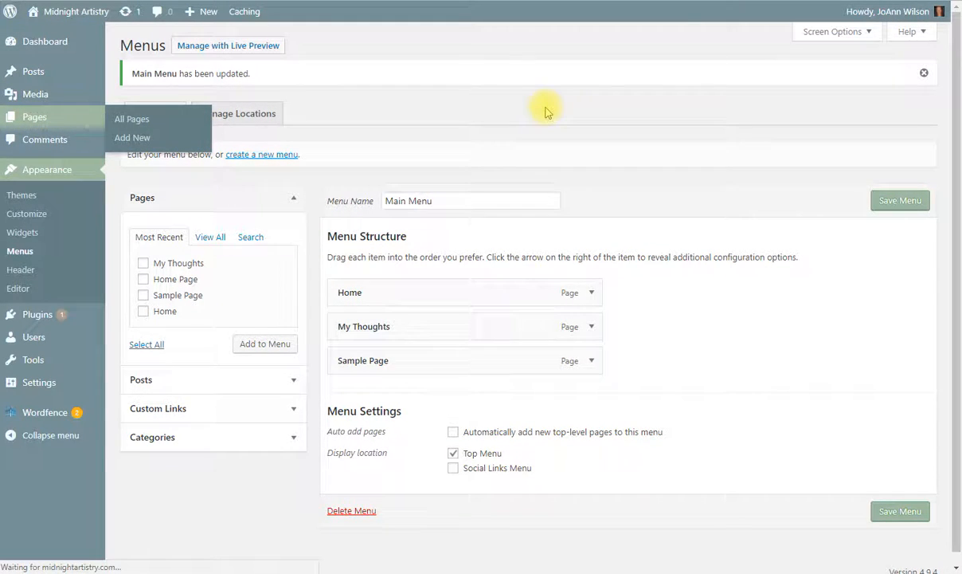